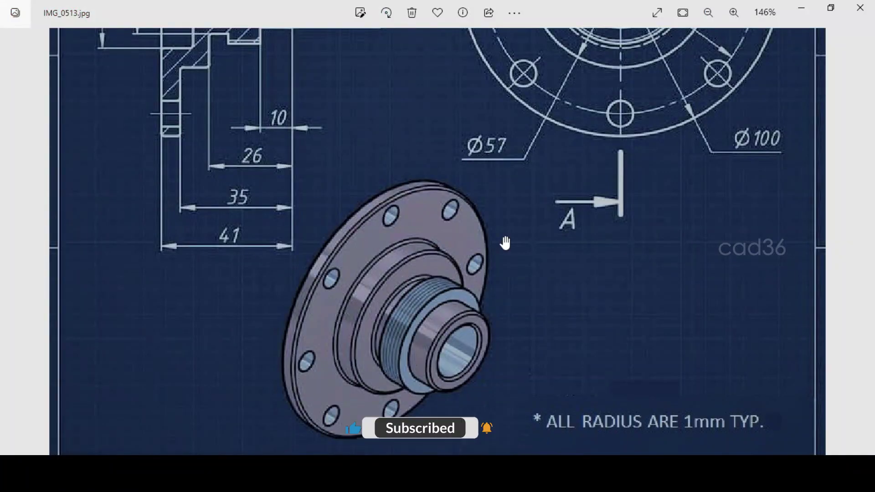
Sketch a horizontal construction centerline through the origin on the Right plane
left_click_drag(506, 242, 596, 451)
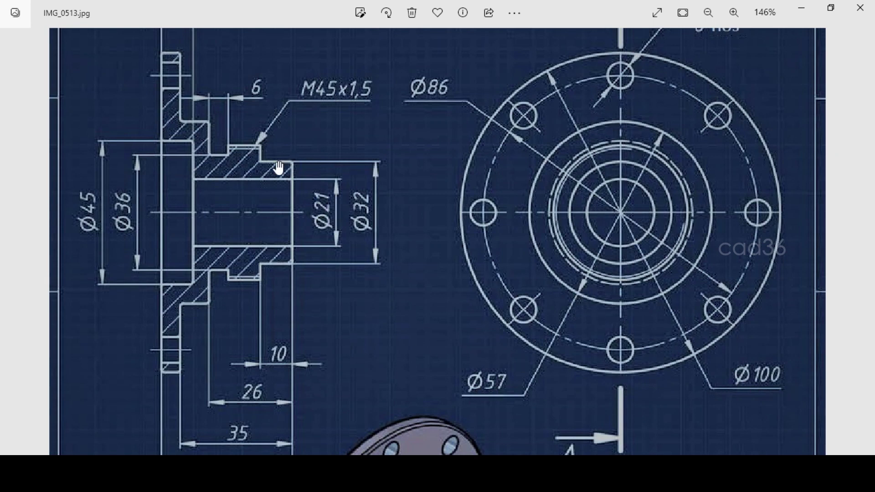
scroll(193, 131, "up", 3)
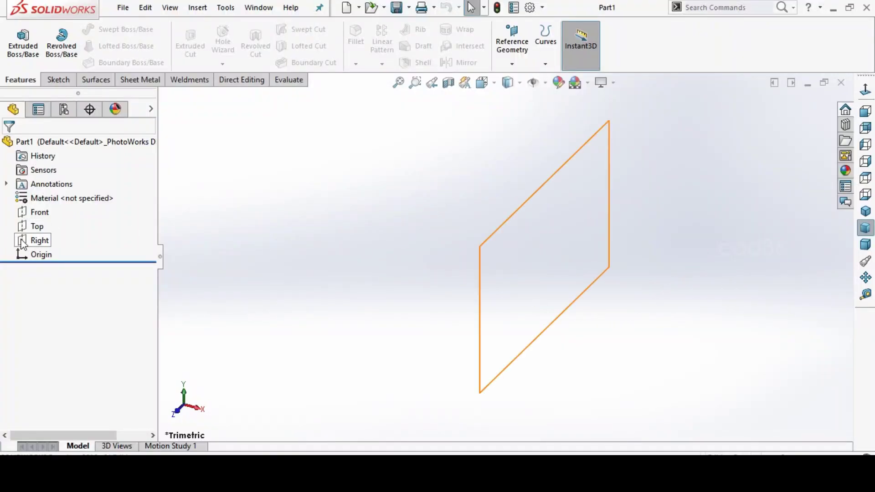
left_click(28, 241)
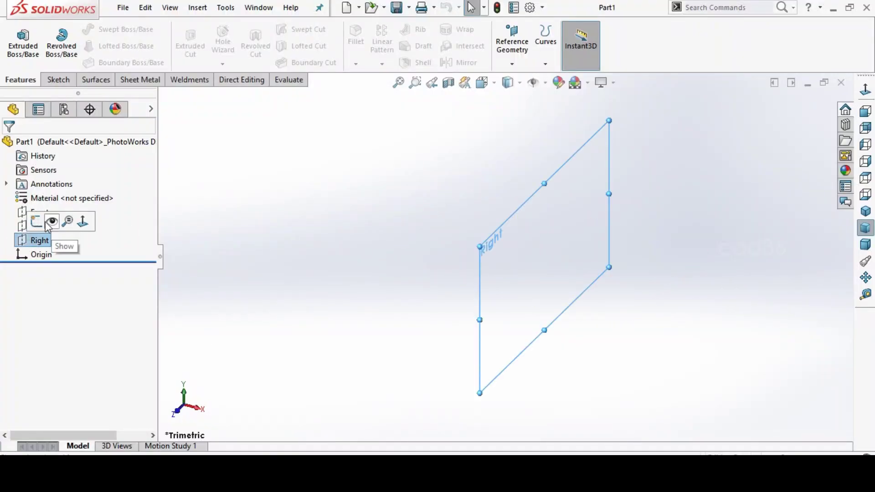
left_click(36, 222)
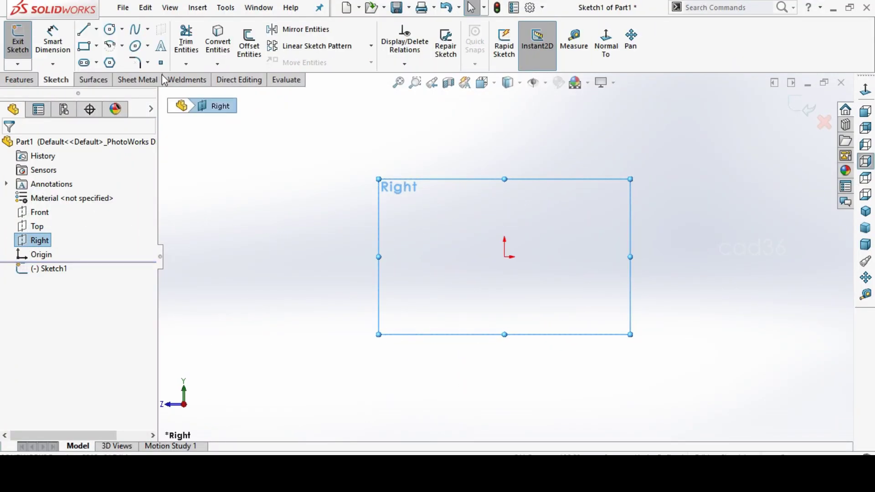
left_click(96, 29)
left_click(108, 61)
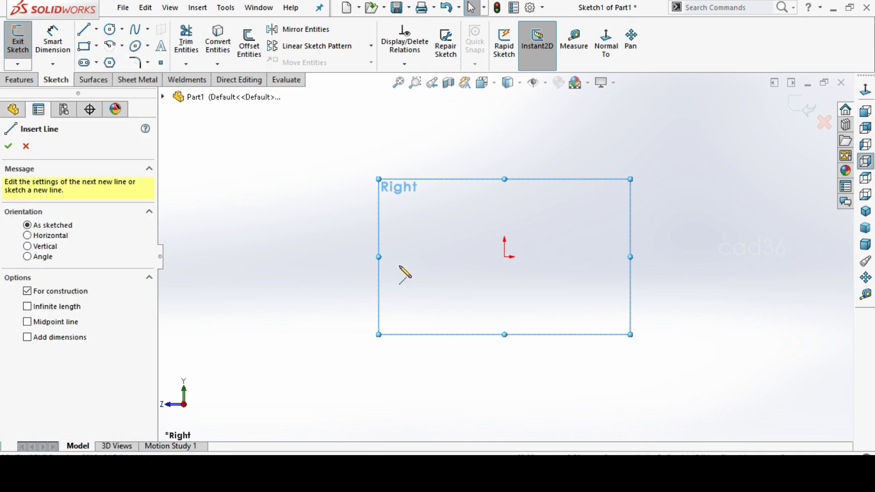
left_click(399, 258)
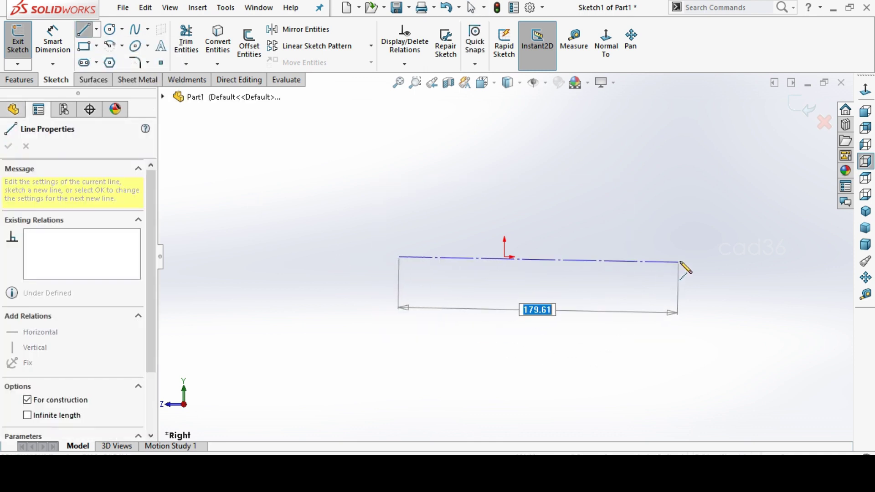
left_click(687, 256)
Draw the flange's left edge, top and right edge, then the first two steps of the profile
right_click(724, 282)
left_click(731, 291)
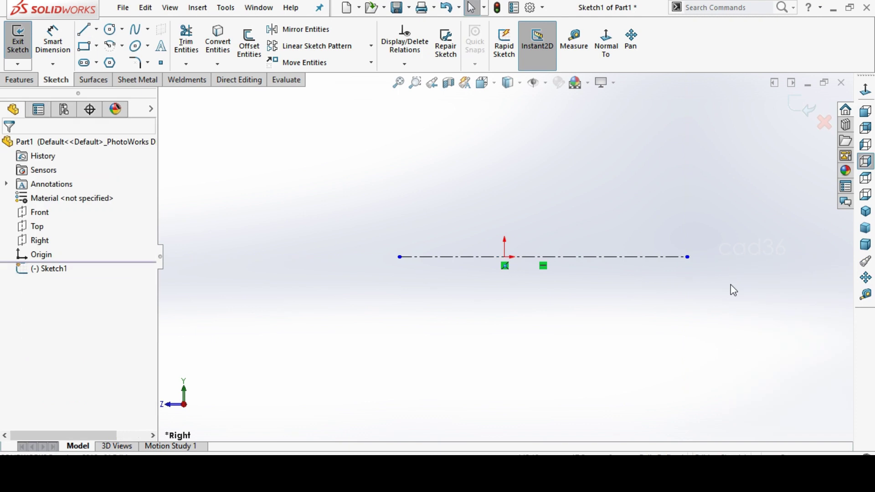
left_click(84, 29)
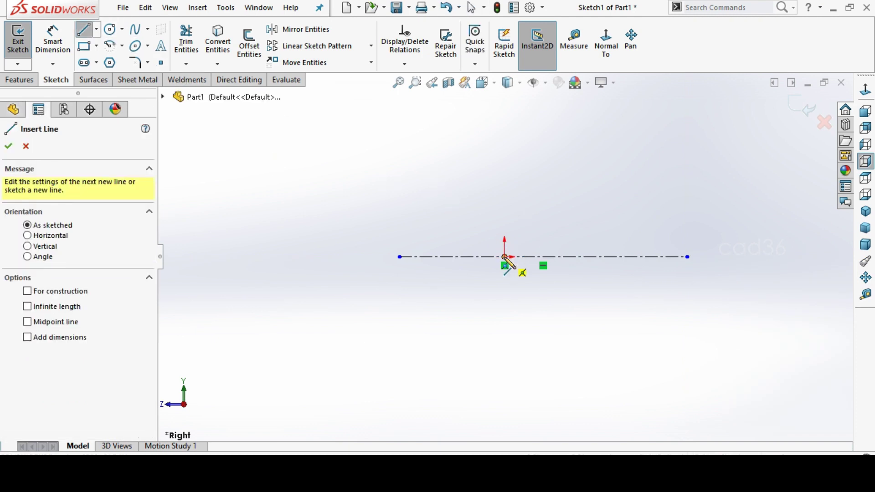
left_click(504, 165)
left_click(505, 105)
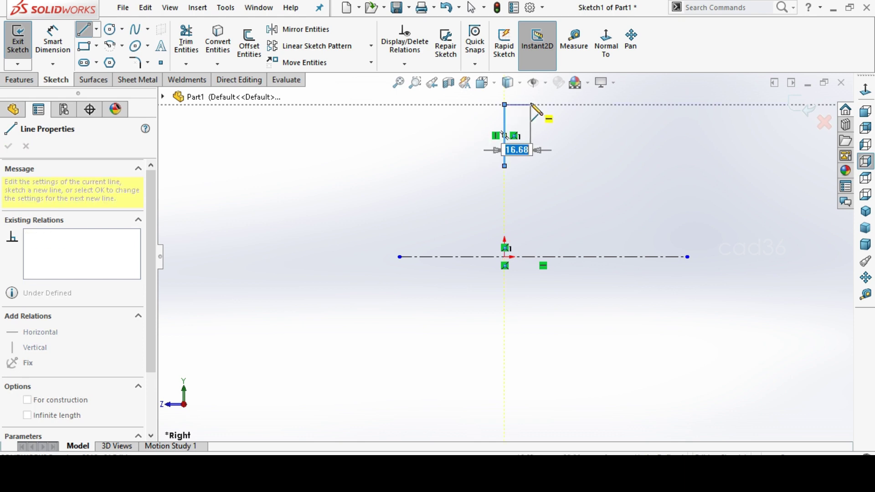
left_click(530, 105)
left_click(530, 135)
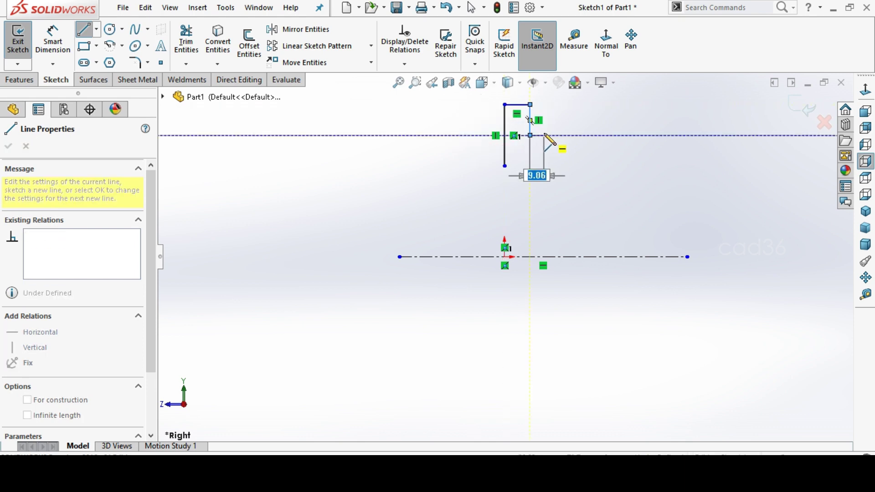
left_click(552, 136)
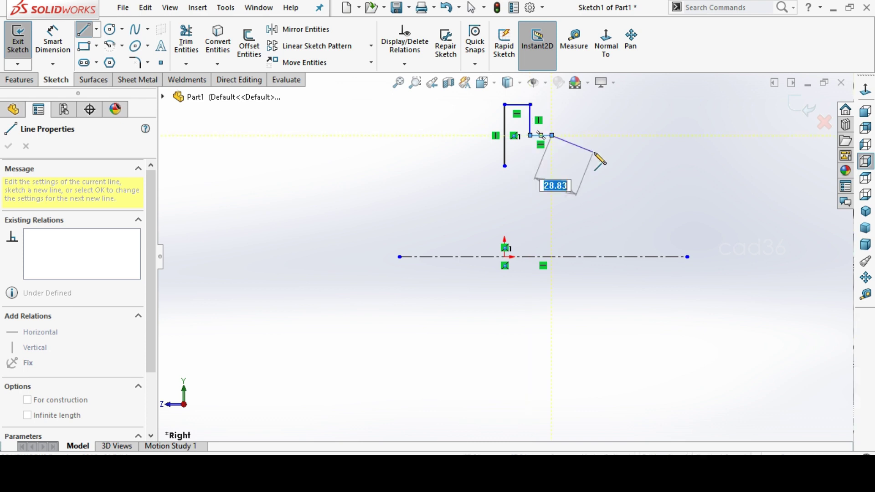
left_click(551, 166)
left_click(578, 166)
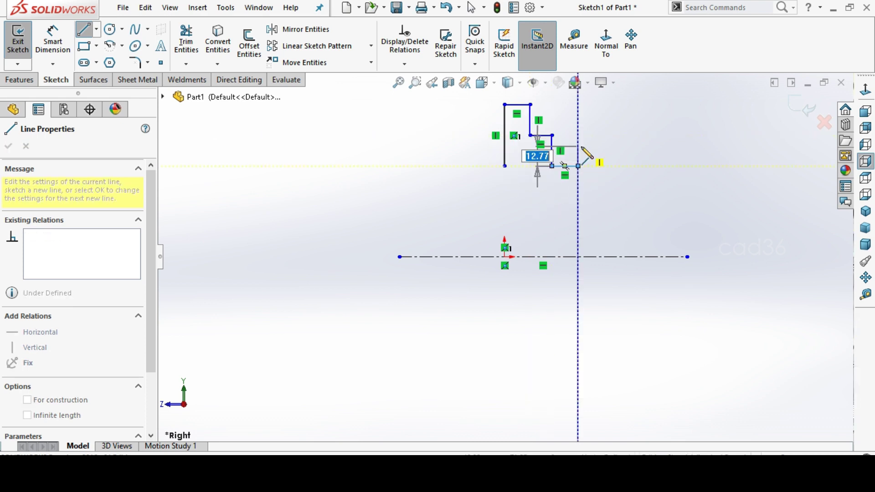
Draw the thread section, right end and bore line, closing the profile at the left edge
left_click(578, 146)
left_click(613, 146)
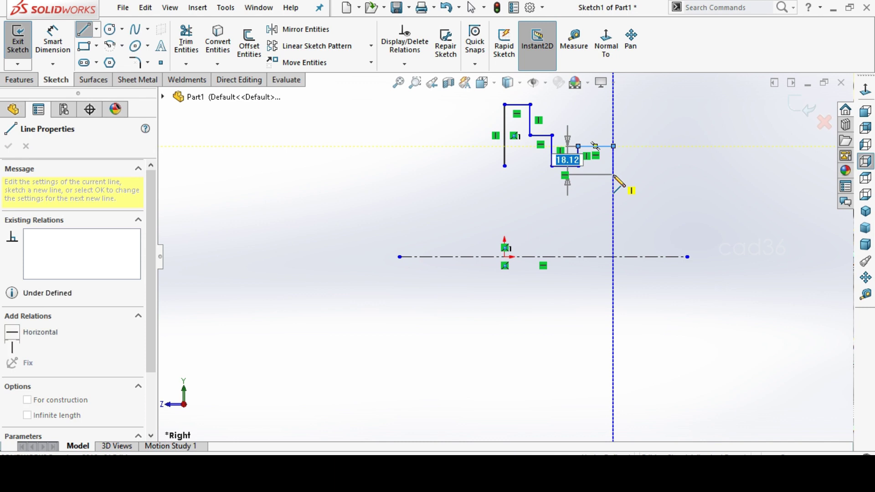
left_click(613, 174)
left_click(643, 174)
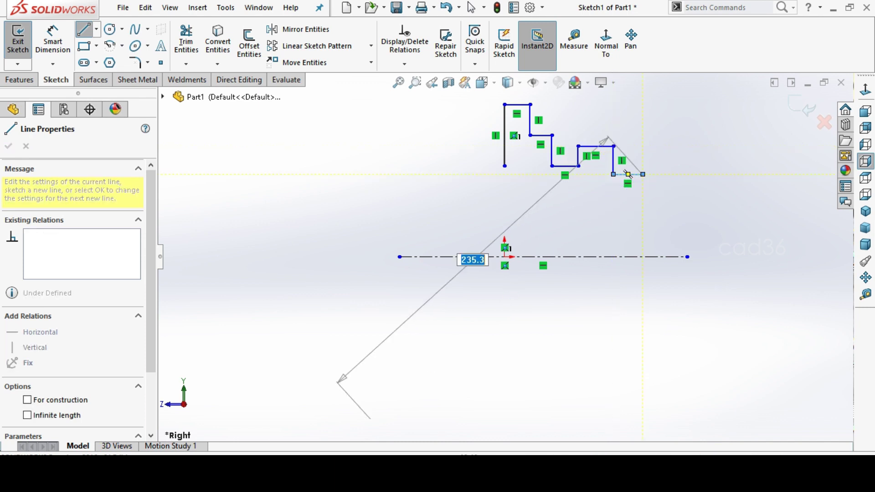
left_click(642, 207)
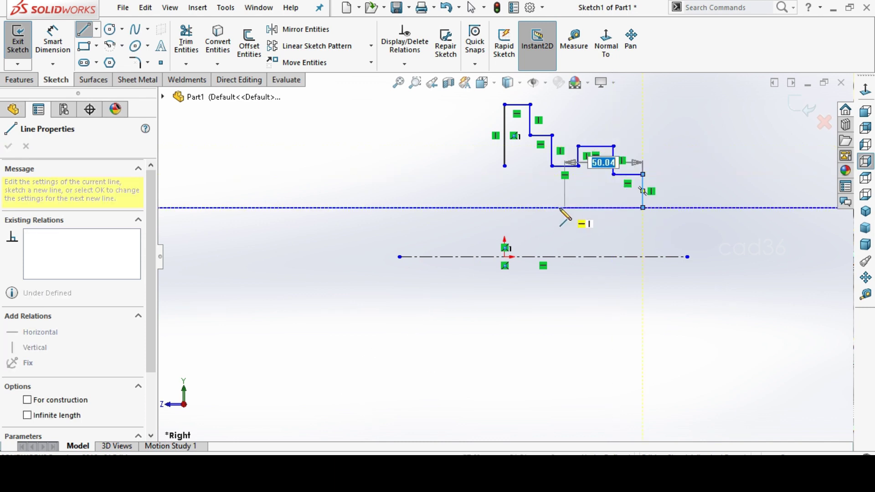
left_click(530, 208)
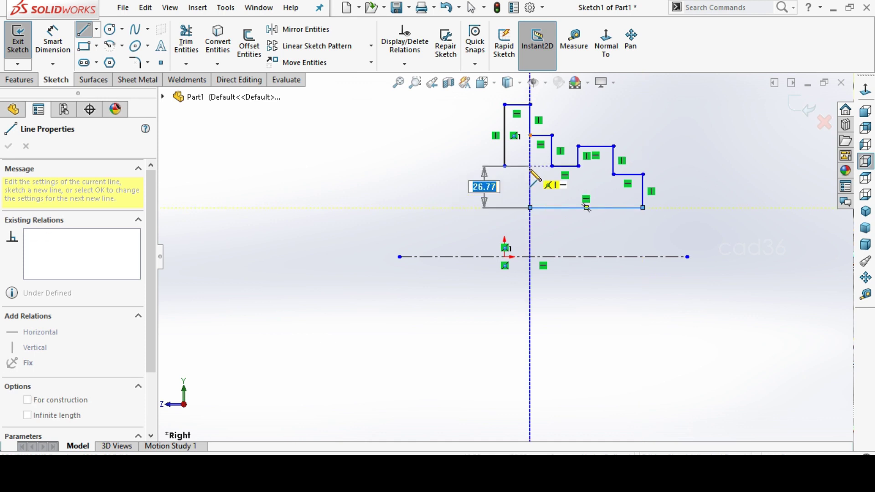
scroll(535, 173, "down", 2)
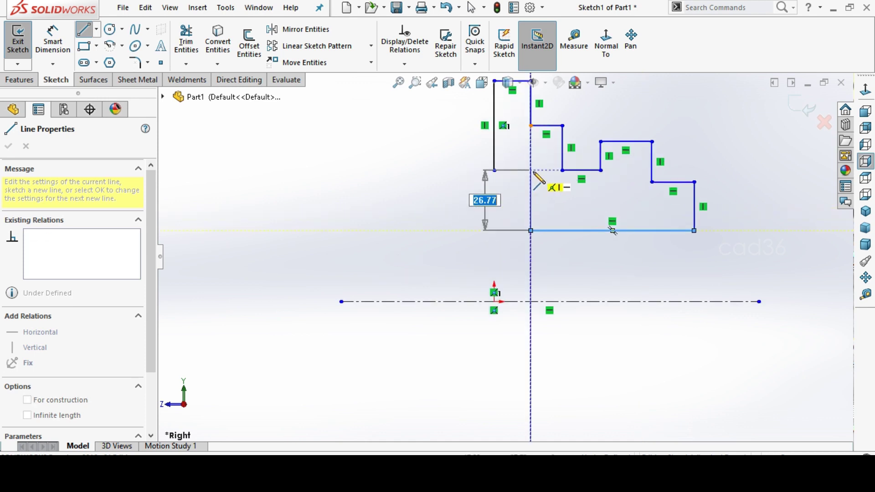
left_click(531, 170)
left_click(494, 171)
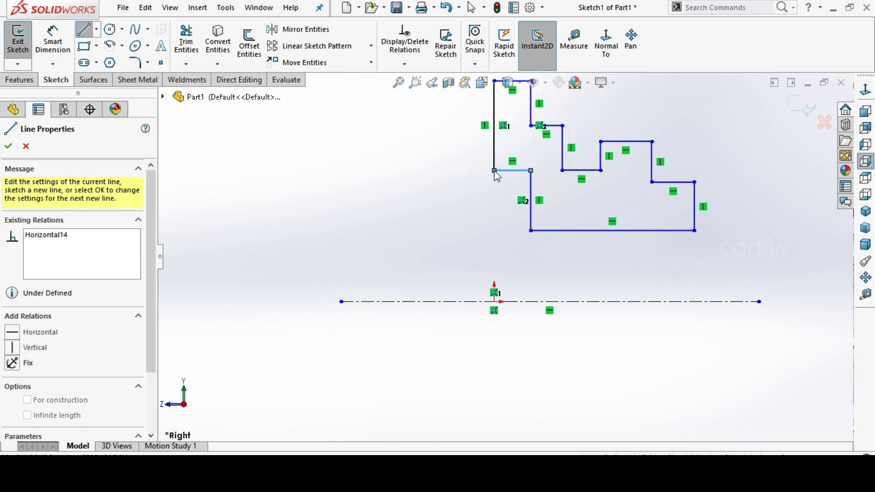
right_click(448, 194)
Dimension the flange top 50 mm from the axis and the overall length 41 mm
left_click(461, 203)
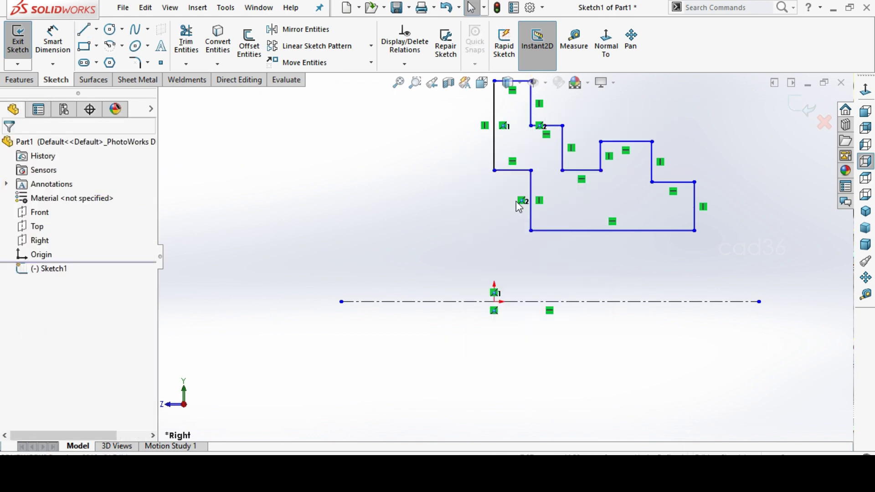
scroll(480, 249, "up", 3)
scroll(485, 219, "down", 2)
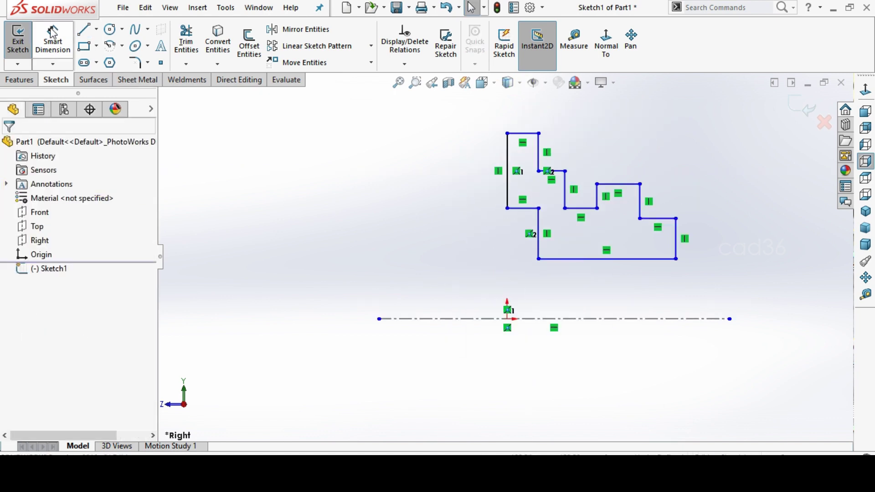
left_click(52, 41)
left_click(531, 141)
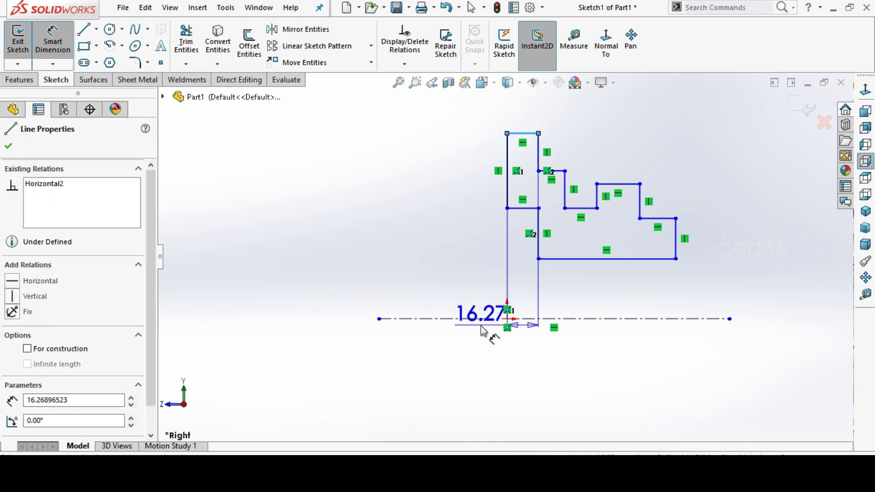
left_click(484, 320)
left_click(441, 249)
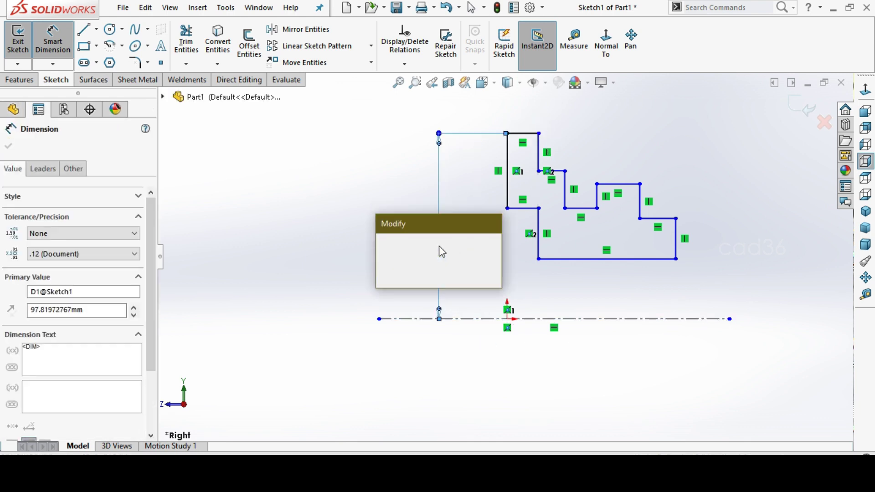
type("50")
key("Return")
left_click(483, 273)
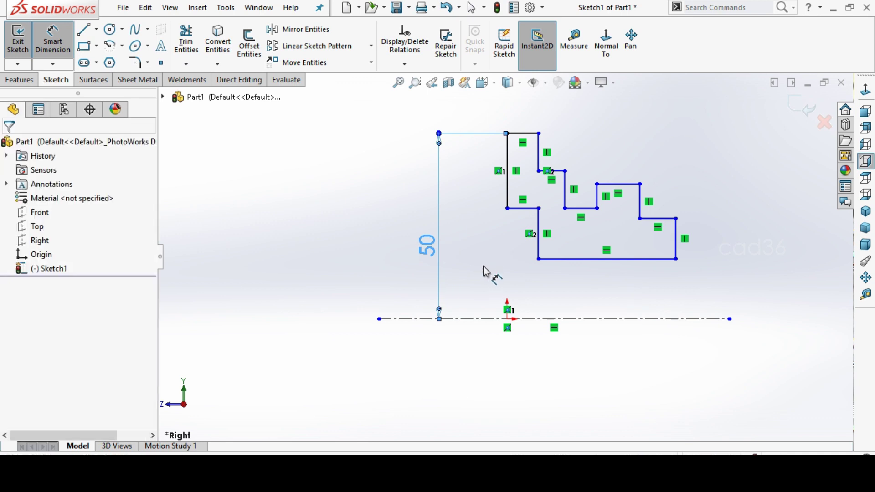
left_click(509, 184)
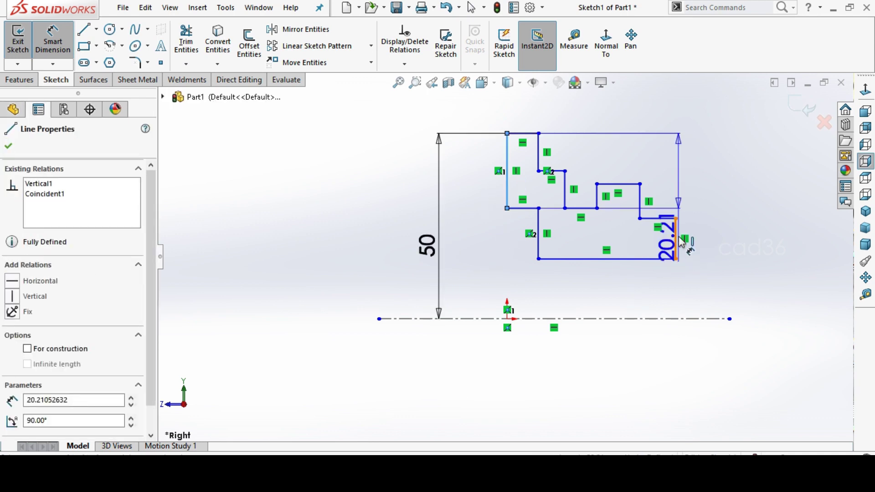
left_click(677, 239)
left_click(606, 108)
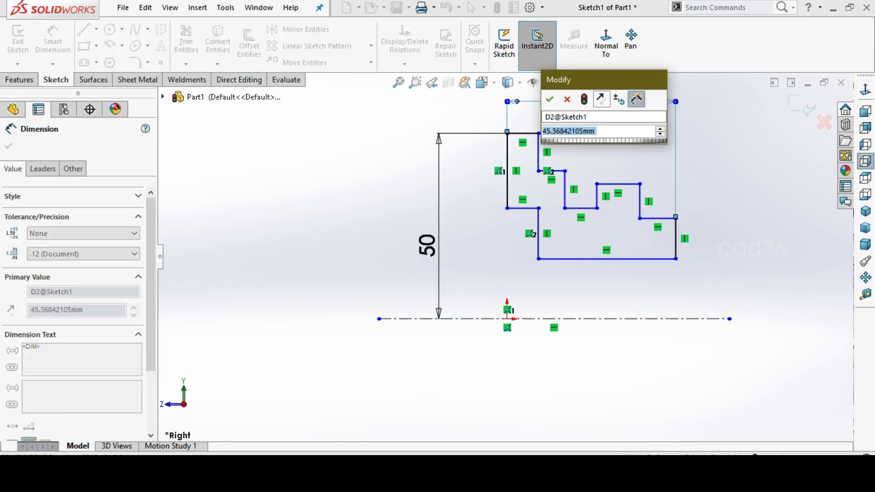
type("41")
key("Return")
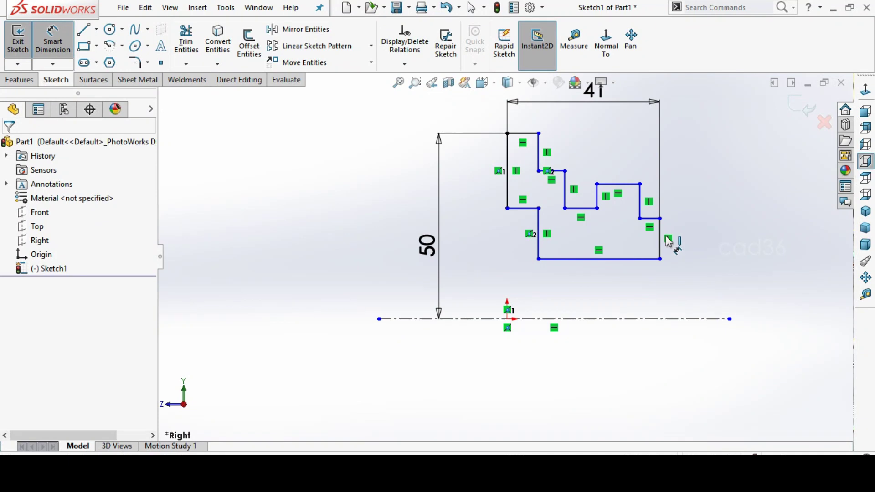
Dimension the short right step 10 mm and the bottom width 35 mm
left_click(652, 220)
left_click(651, 140)
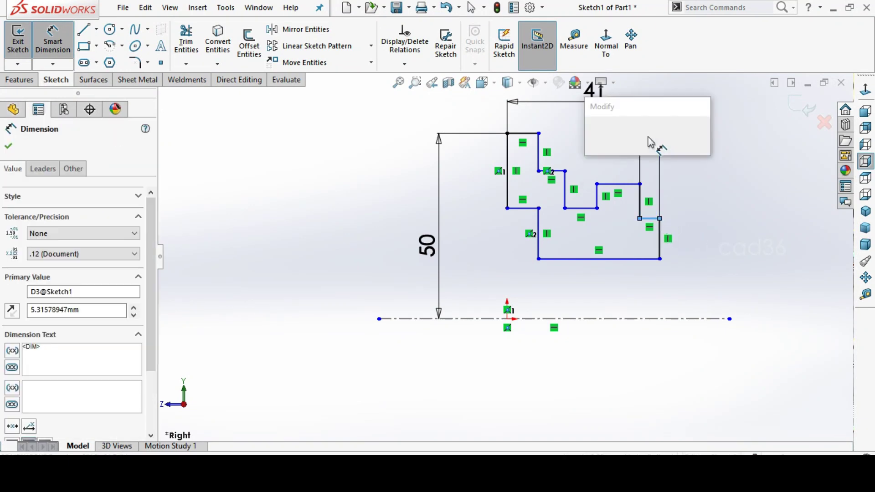
type("10")
key("Return")
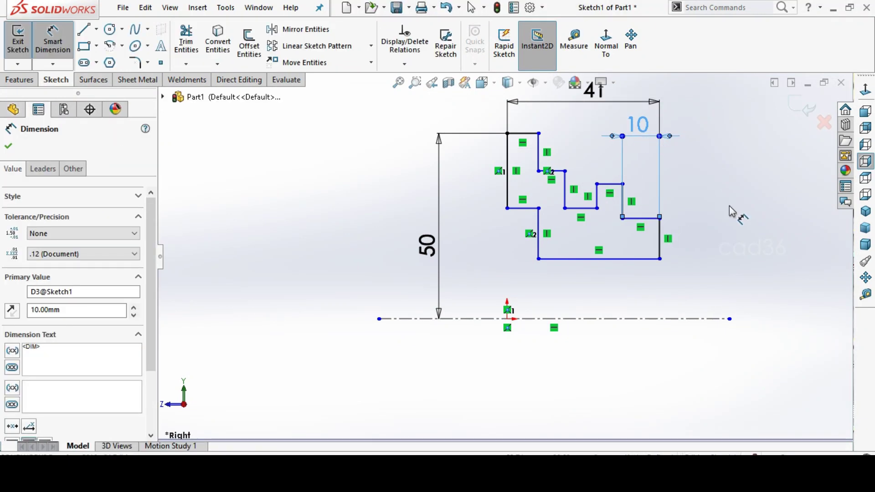
left_click(659, 237)
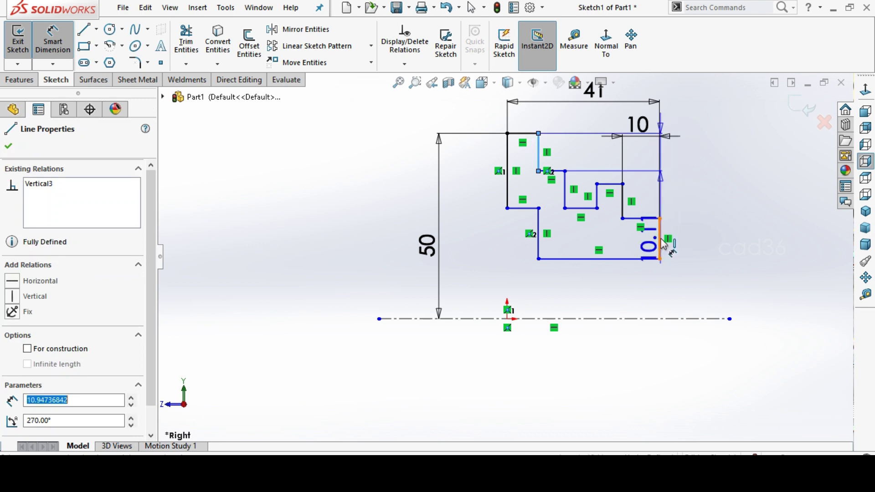
left_click(539, 241)
left_click(609, 310)
key("Return")
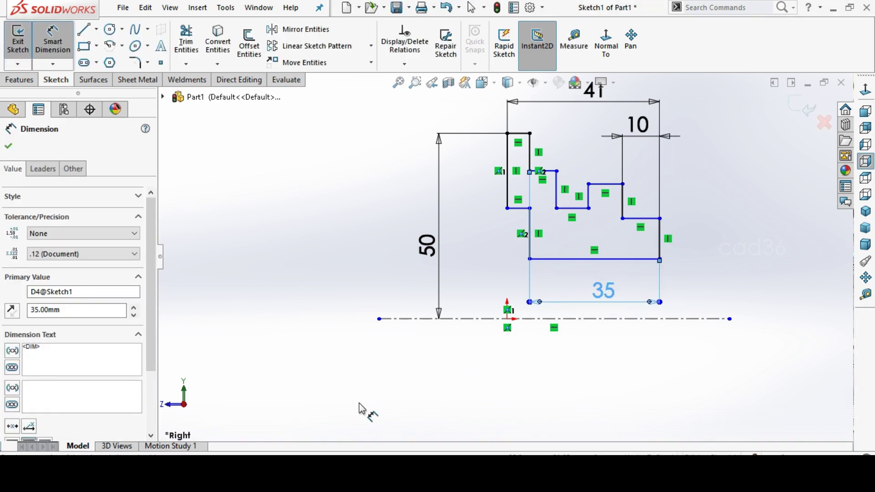
Add a 26 mm step width and a 45 mm height from the centerline
left_click(568, 209)
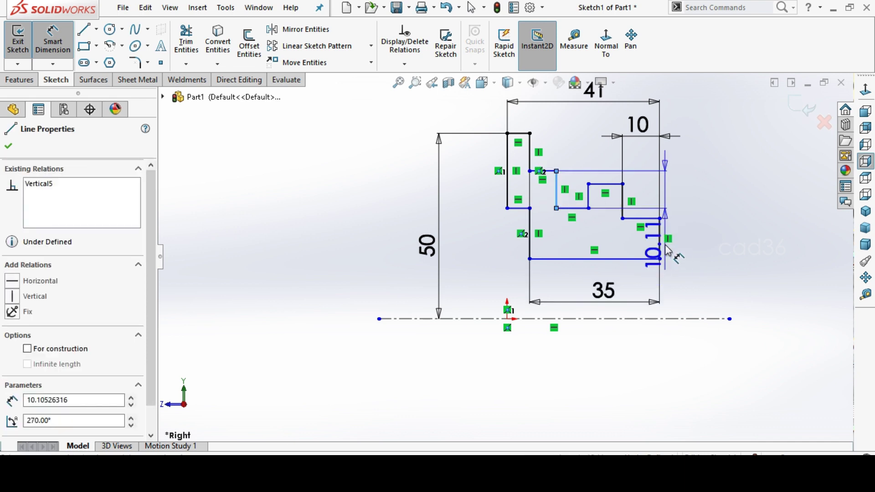
left_click(661, 246)
left_click(611, 354)
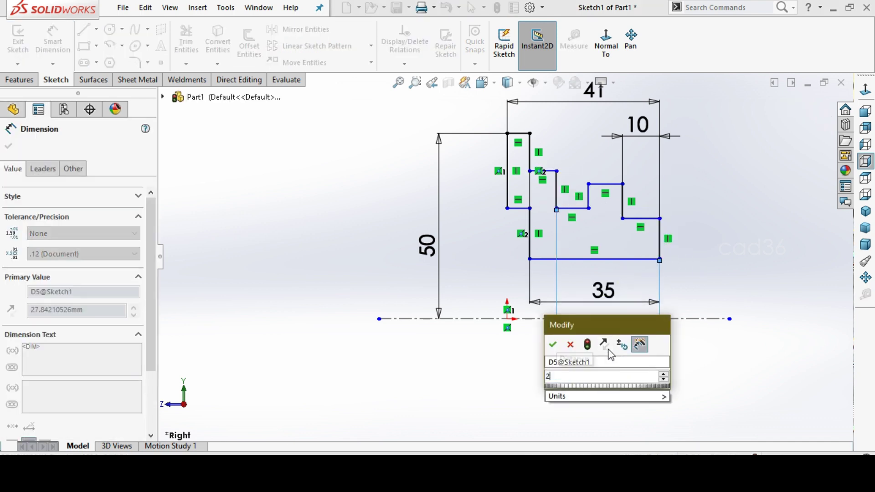
type("26")
key("Return")
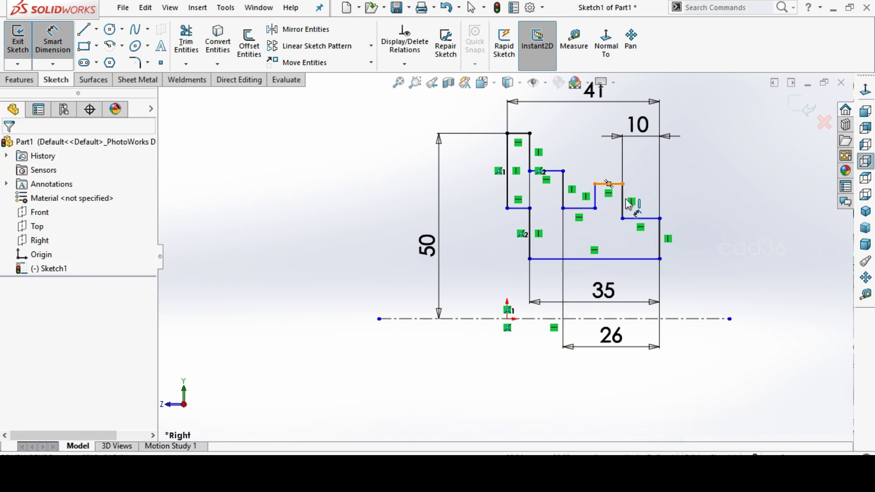
left_click(609, 184)
left_click(683, 319)
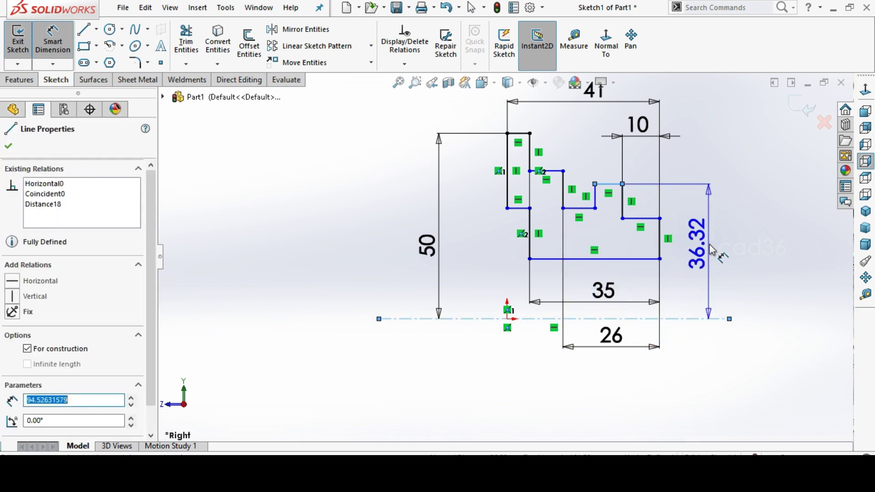
left_click(709, 250)
type("45")
key("Return")
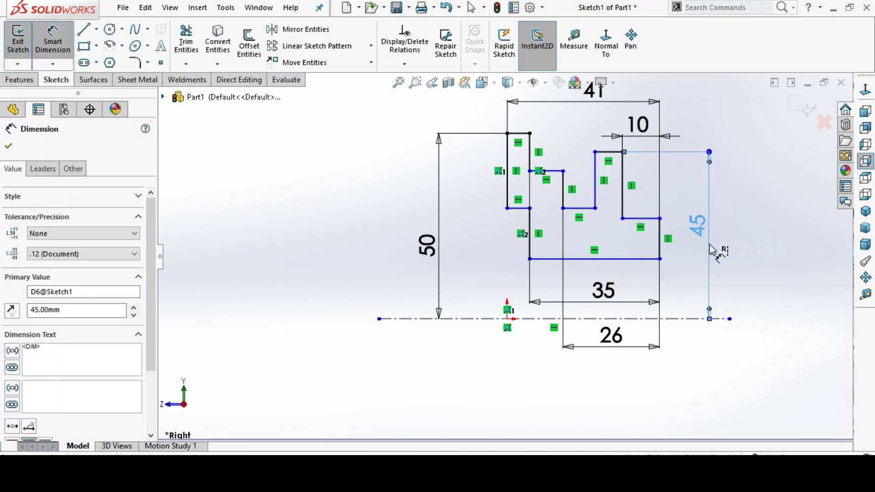
left_click(758, 209)
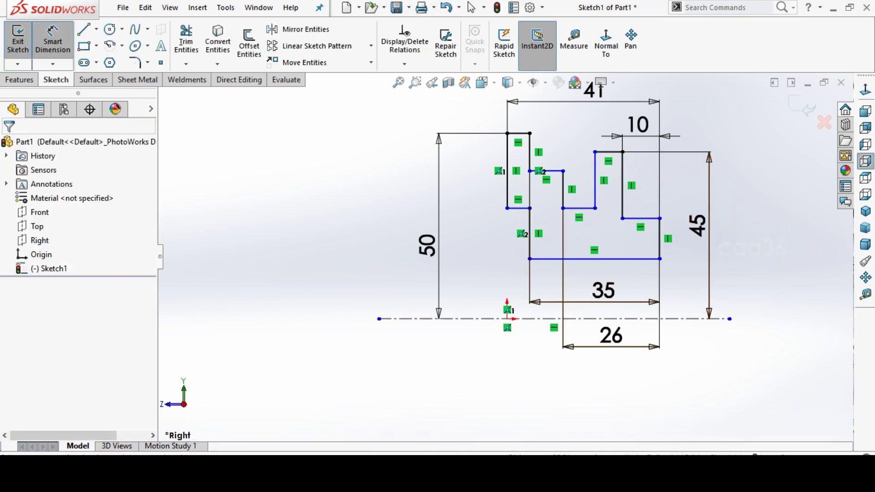
Check the Ø32 and Ø21 diameters at the top of the reference drawing, then return to SOLIDWORKS
left_click(253, 406)
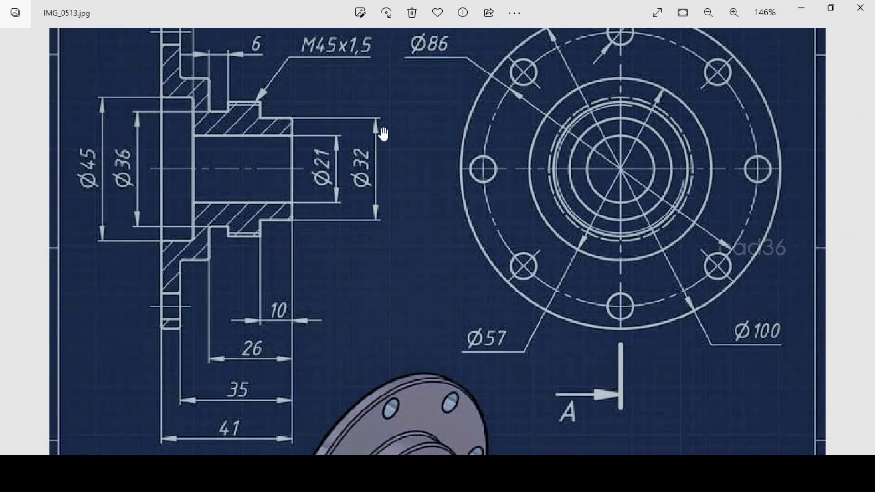
left_click_drag(383, 134, 374, 227)
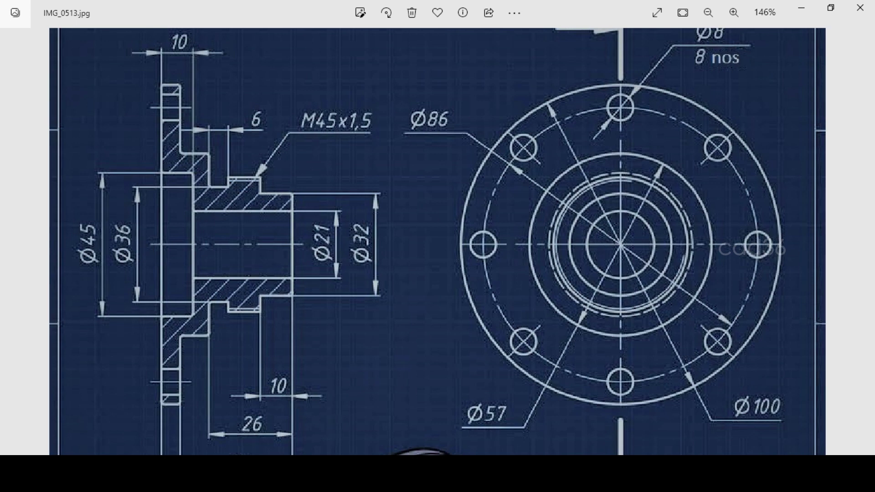
key("alt+Tab")
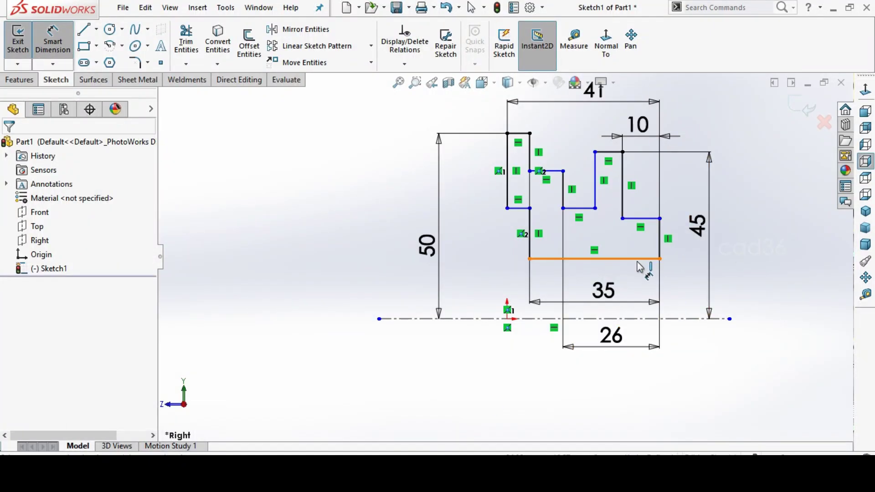
Dimension the bottom line 10.50 and the lower right step 16 from the centreline
left_click(663, 284)
left_click(693, 319)
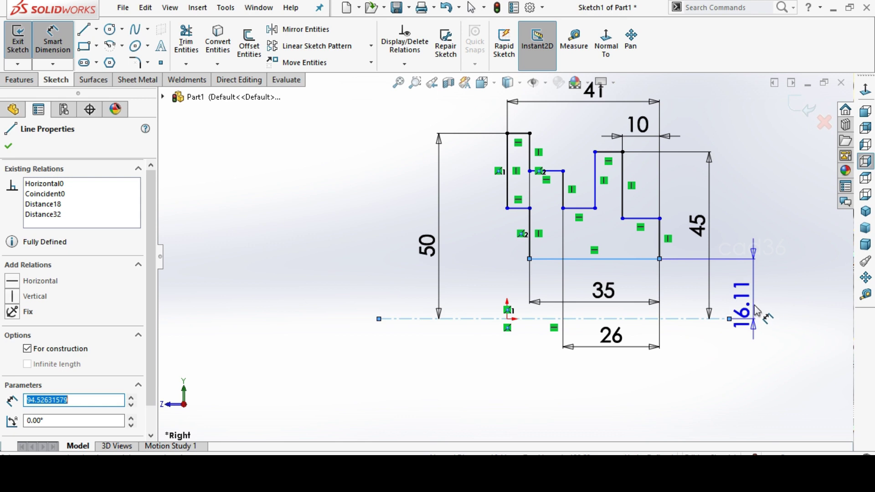
left_click(777, 310)
type("10.5")
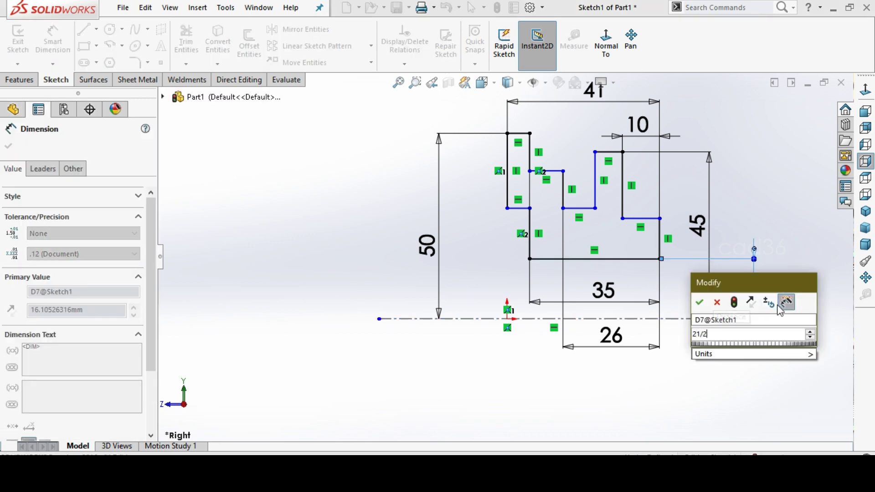
key("Return")
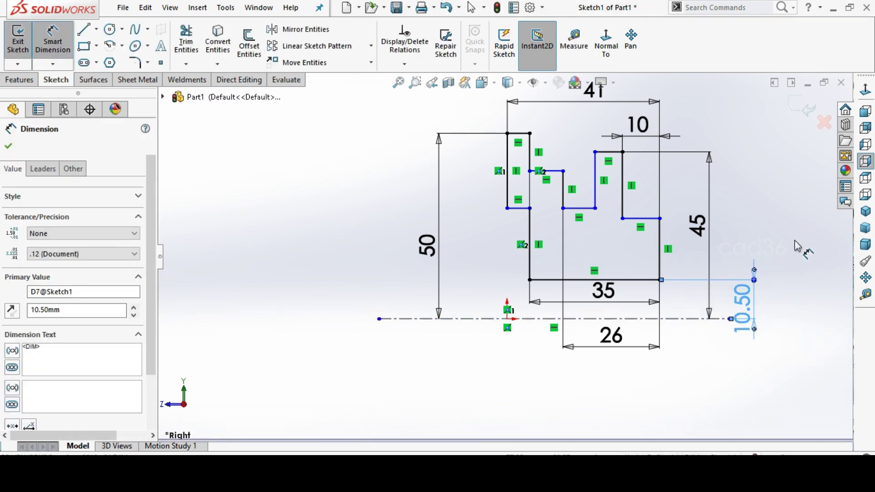
left_click(643, 218)
left_click(697, 321)
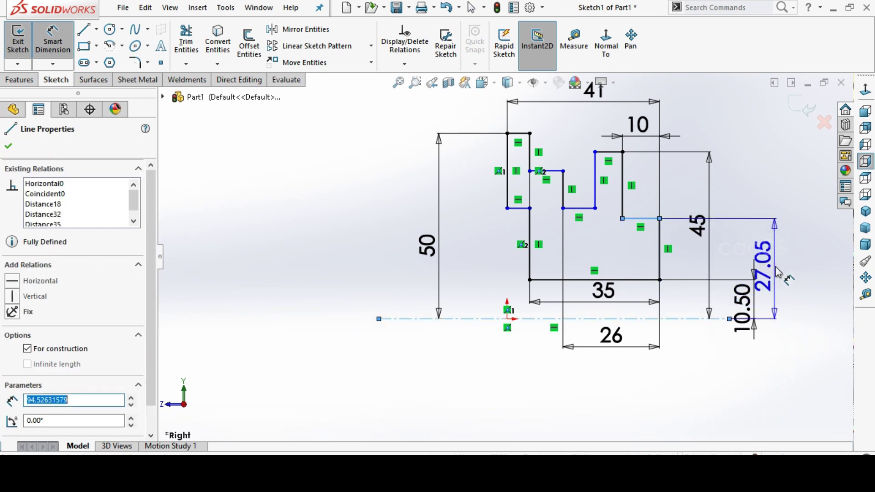
left_click(802, 271)
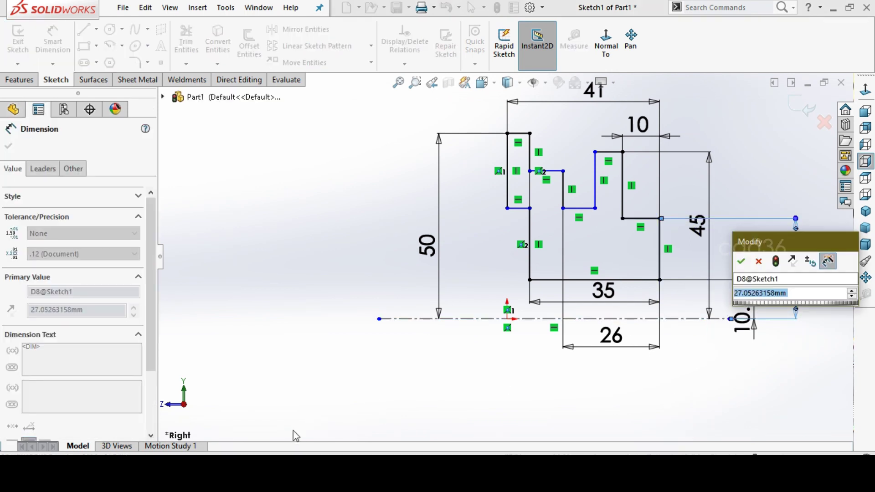
type("32")
key("Return")
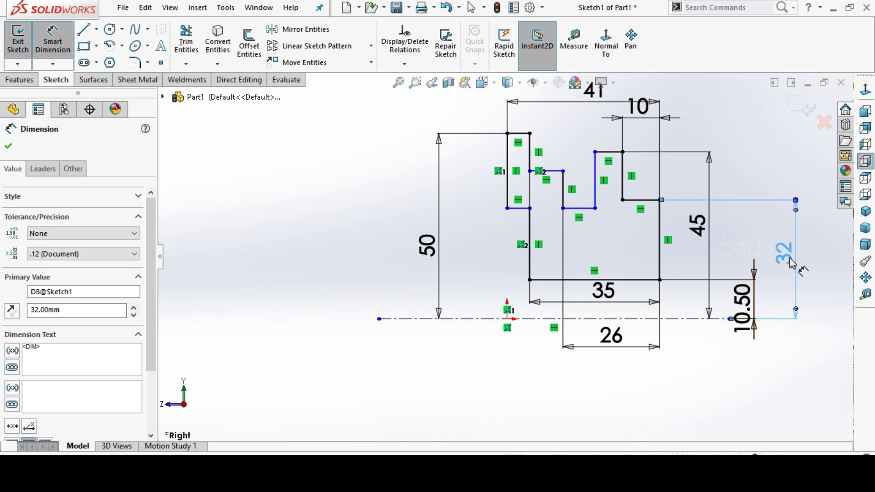
left_click(791, 263)
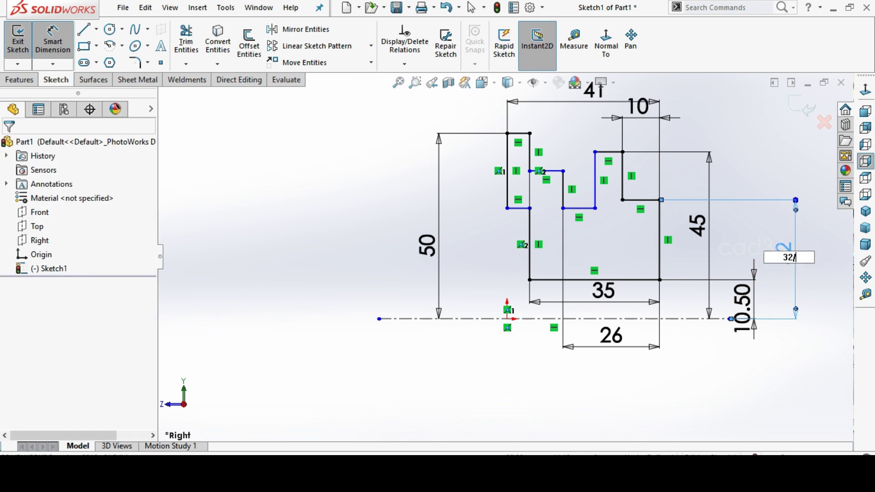
type("16")
key("Return")
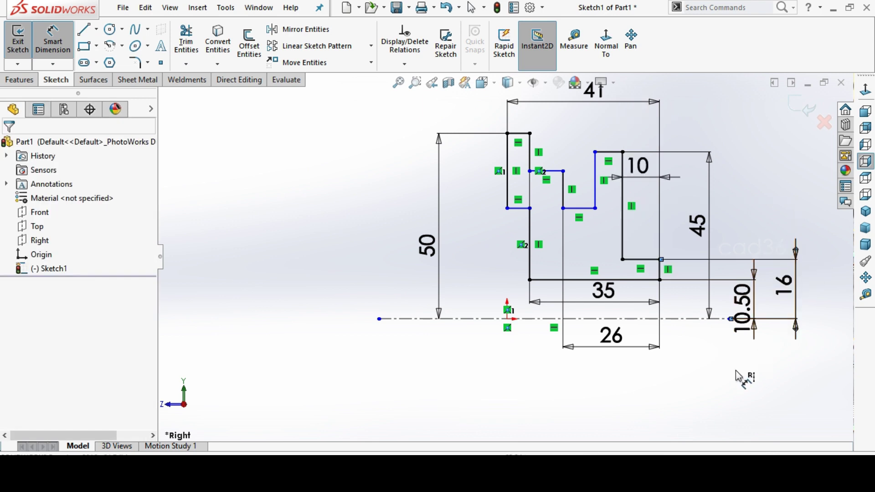
Dimension the lower left line 45/2 (22.50) and the bore line 18 from the centreline
left_click(516, 209)
left_click(440, 319)
left_click(408, 305)
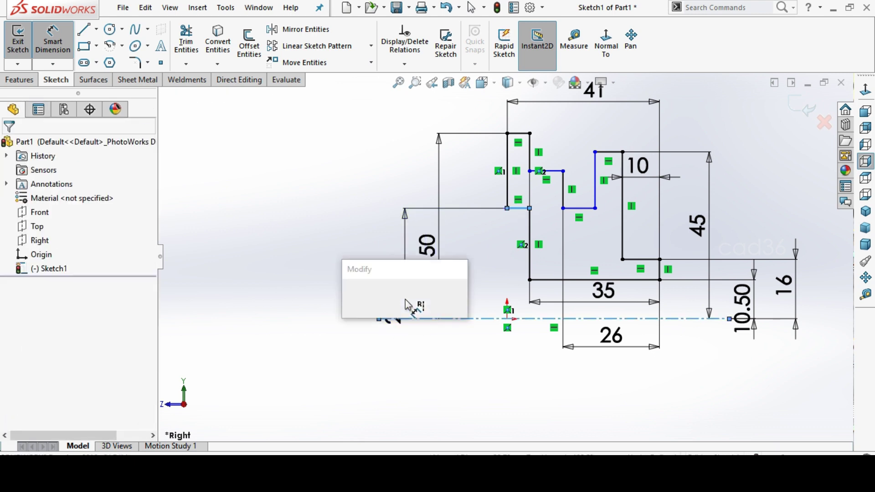
type("45/2")
key("Return")
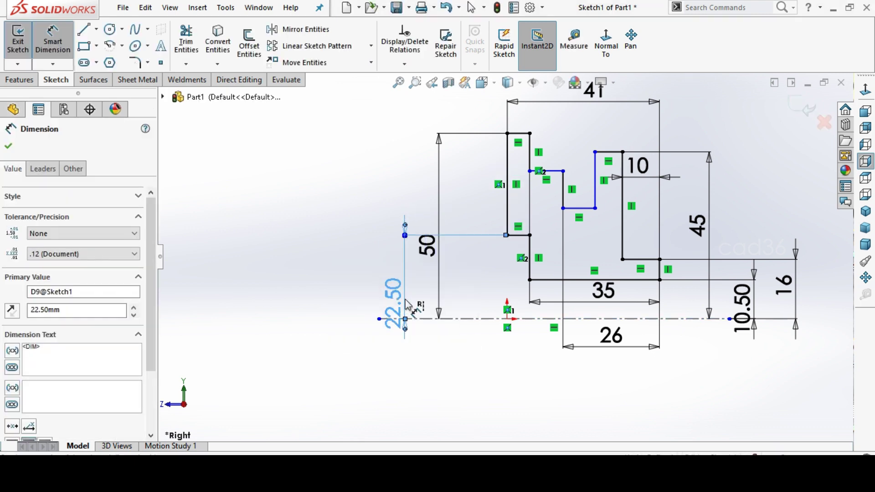
left_click(579, 209)
left_click(570, 319)
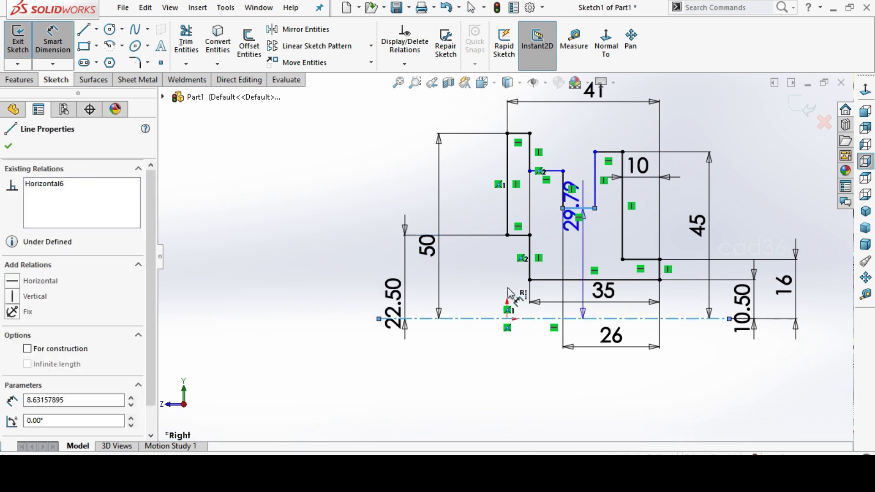
left_click(482, 296)
type("3")
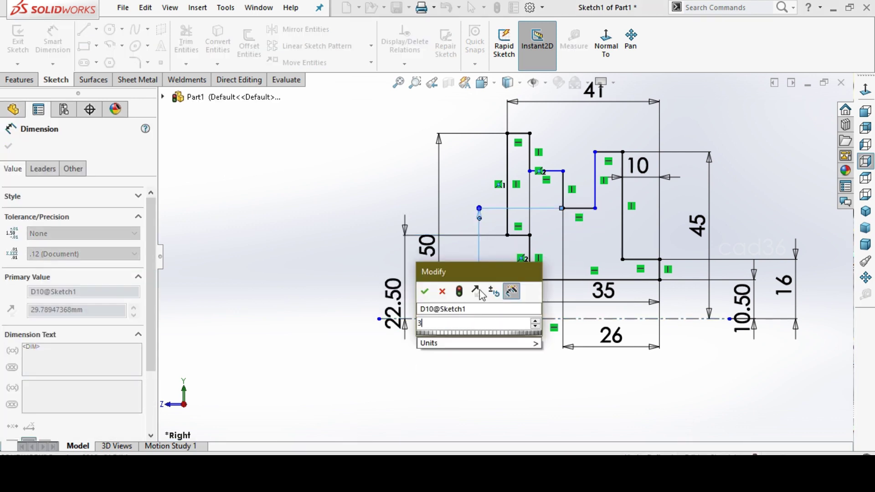
type("18")
key("Return")
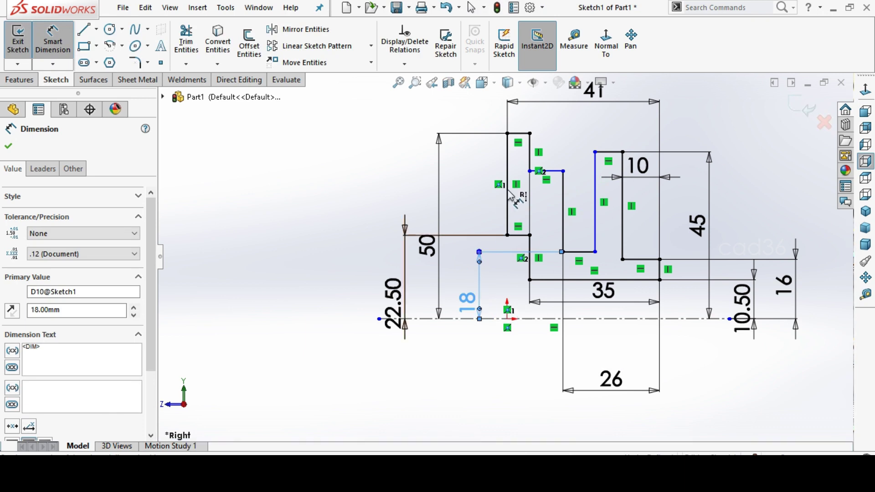
Add a 28.50 height on the upper left line and change the 45 dimension to 22.50
left_click(547, 171)
left_click(494, 319)
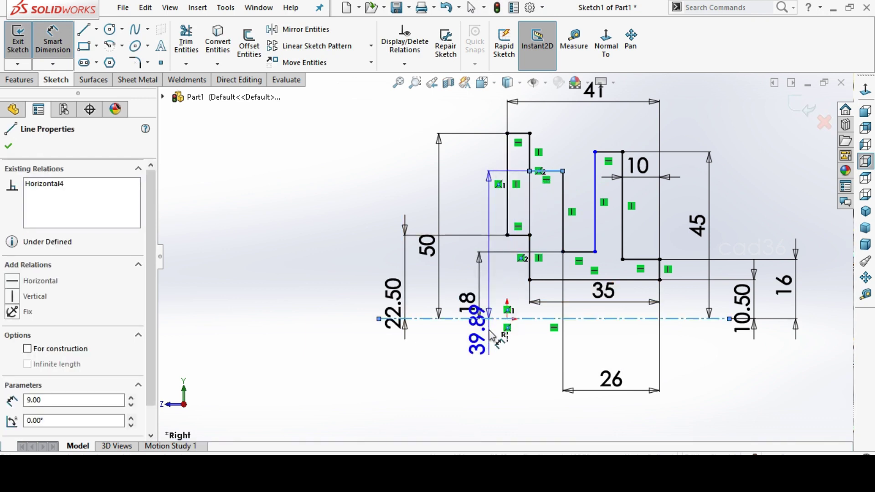
left_click(347, 289)
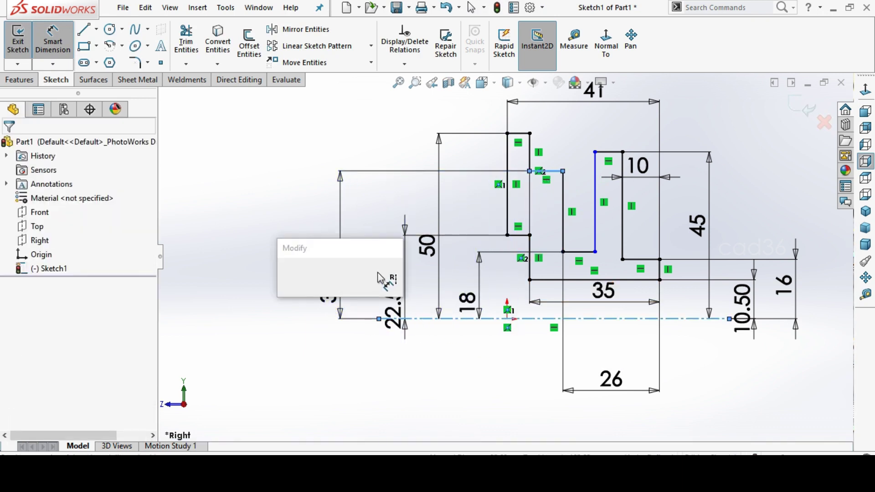
type("28.5")
key("Return")
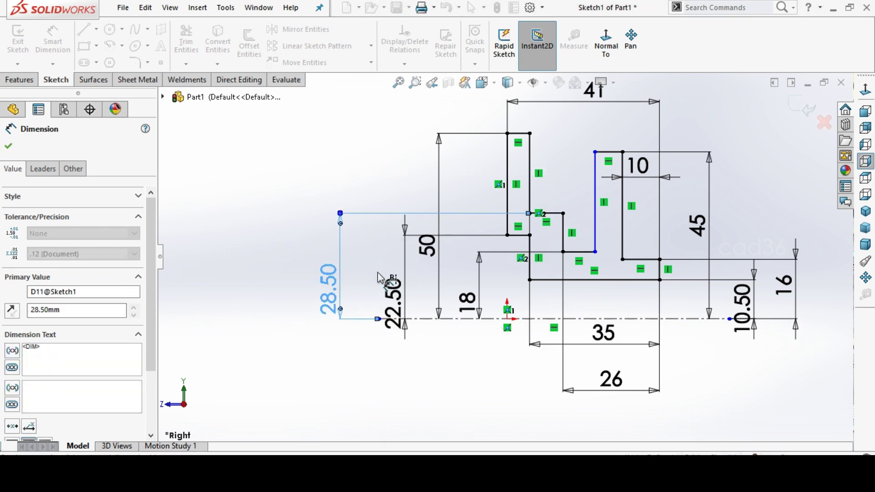
left_click(454, 321)
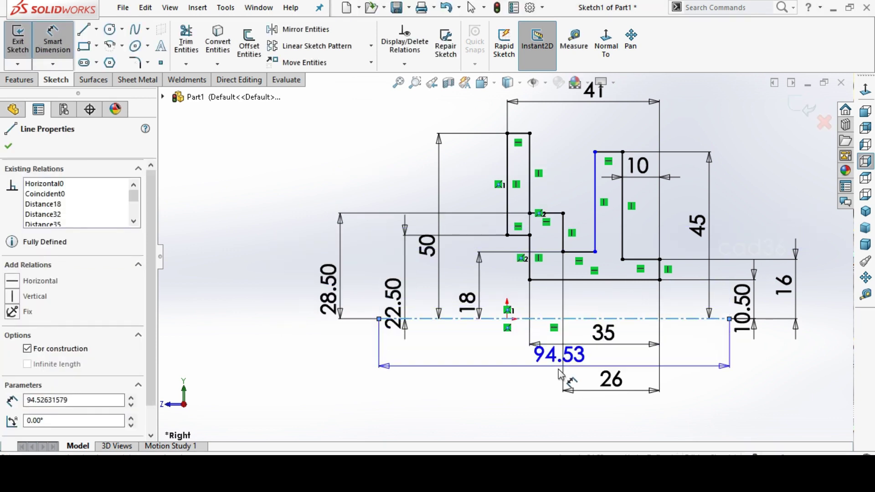
key("Escape")
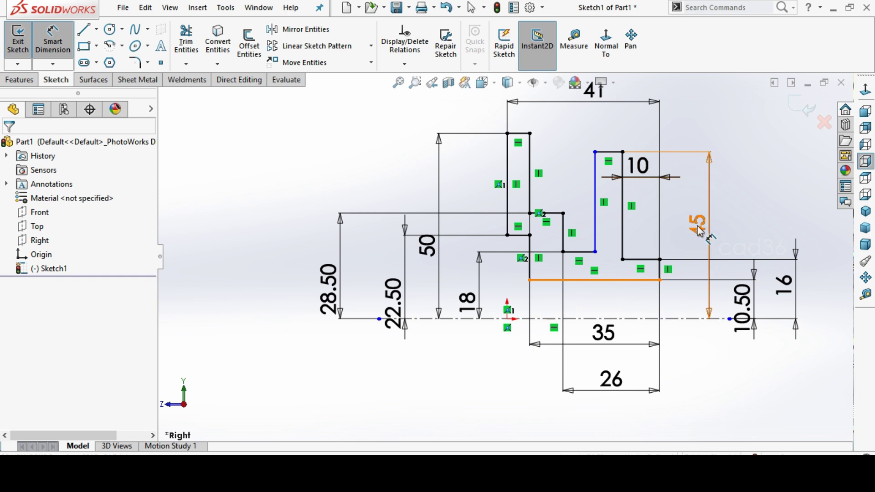
left_click(698, 226)
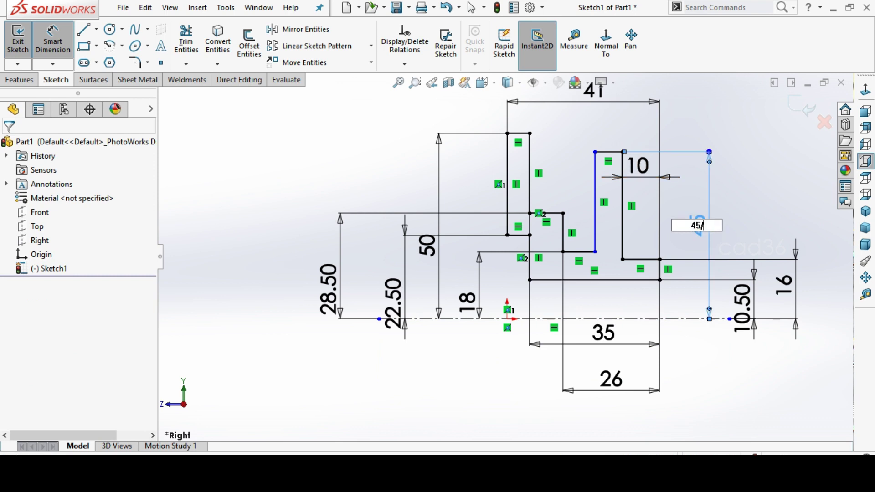
type("22.5")
key("Return")
left_click(726, 189)
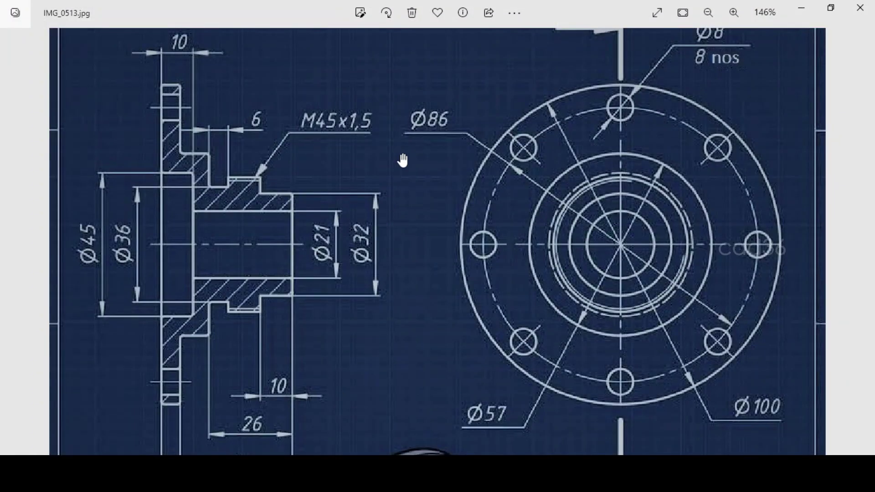
Drag the drawing down to view section A-A with its Ø45, Ø36, Ø21 and Ø32 diameters
left_click_drag(402, 159, 340, 217)
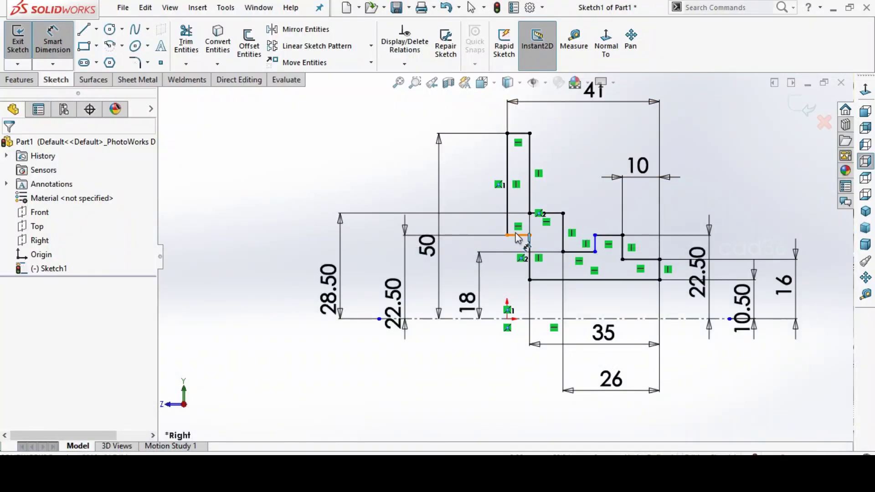
Reject the over-defining dimension and delete the conflicting coincident relation
left_click(516, 237)
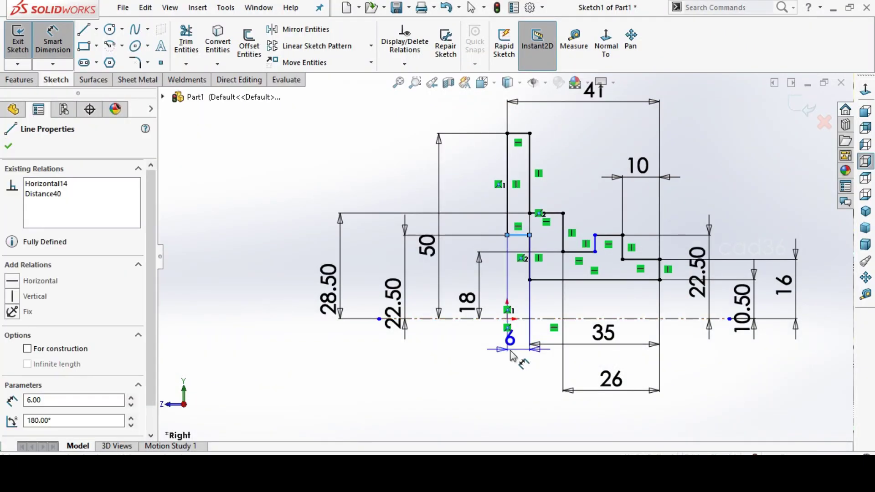
left_click(509, 351)
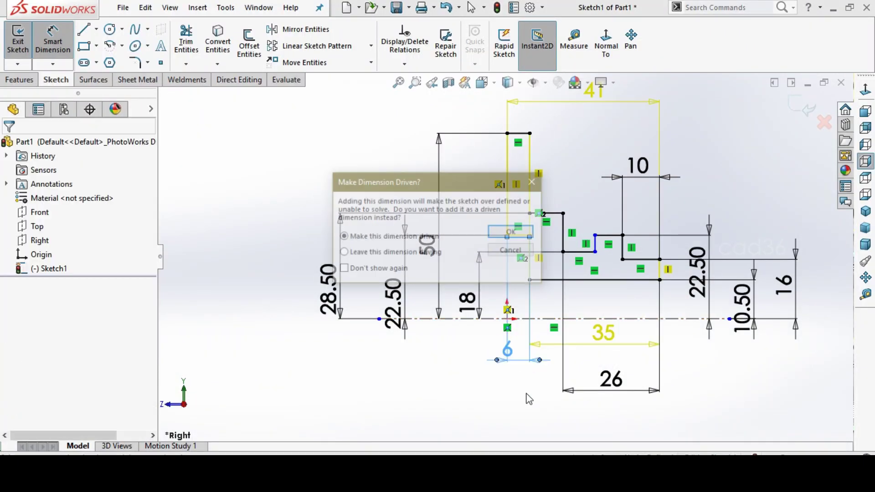
left_click(519, 252)
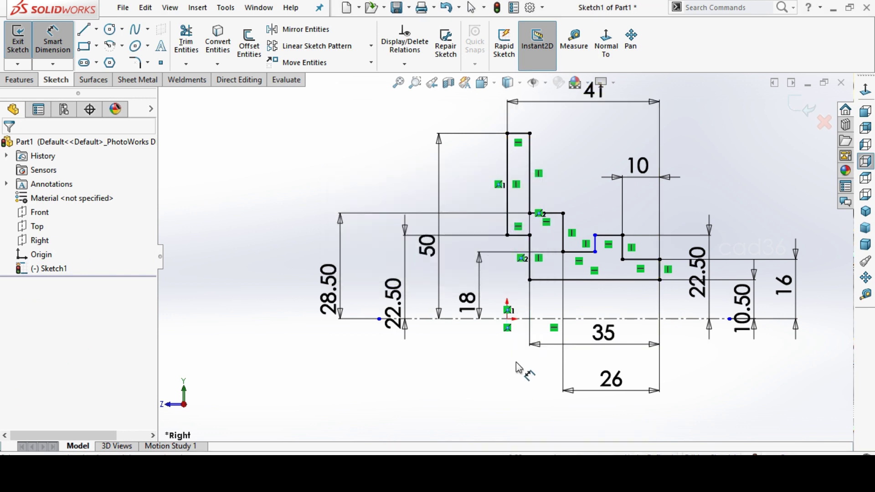
scroll(543, 241, "down", 3)
key("Escape")
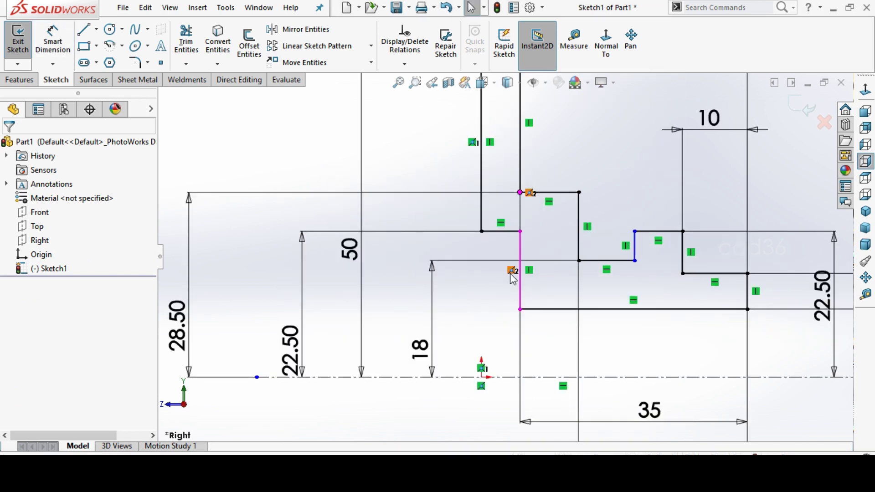
key("Delete")
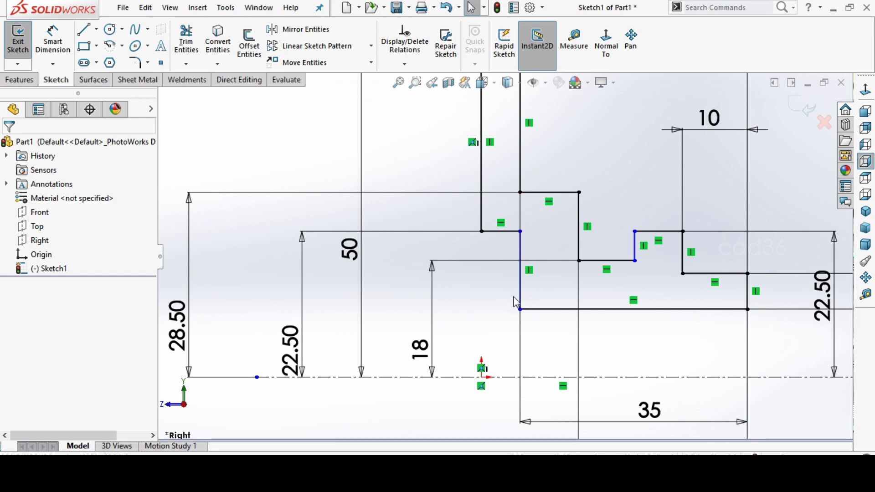
key("f")
Dimension the short edges 10 mm and 6 mm, then exit the sketch
left_click(66, 40)
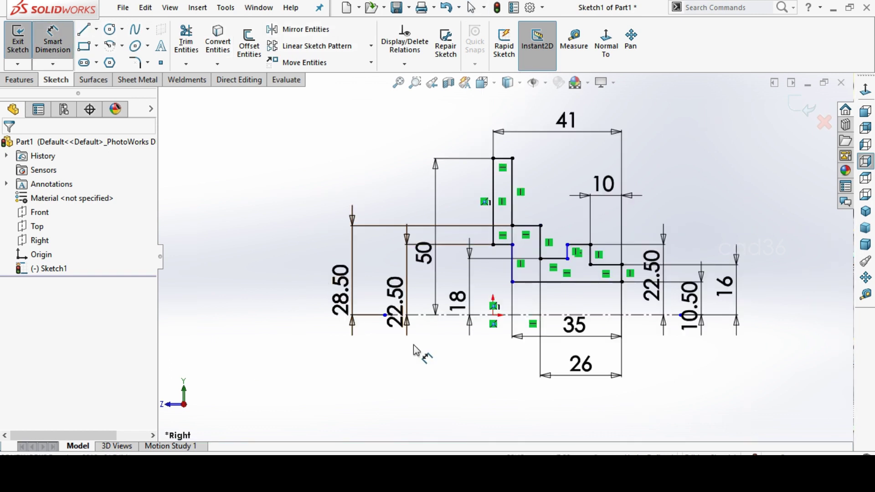
left_click(505, 246)
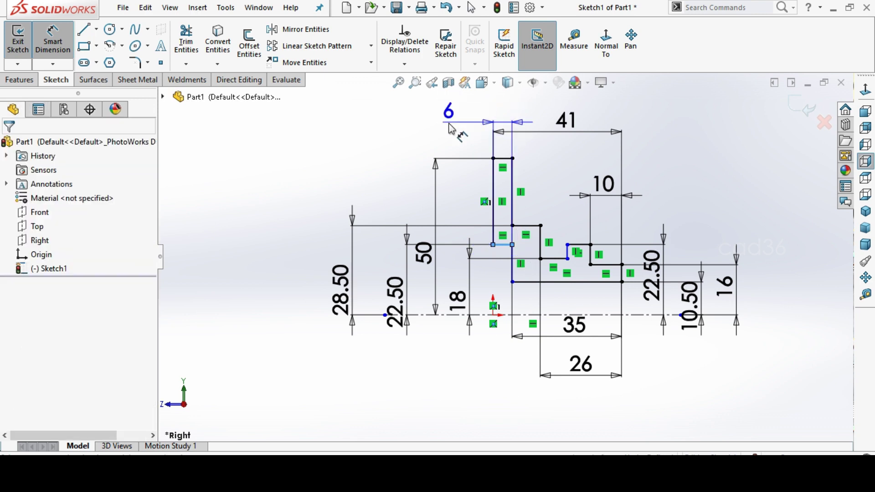
left_click(453, 123)
type("10")
key("Return")
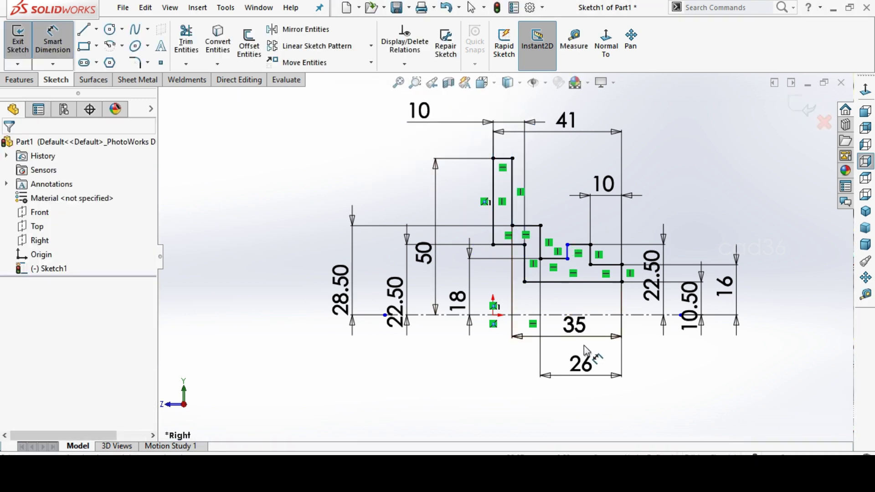
left_click(558, 258)
left_click(564, 200)
type("6")
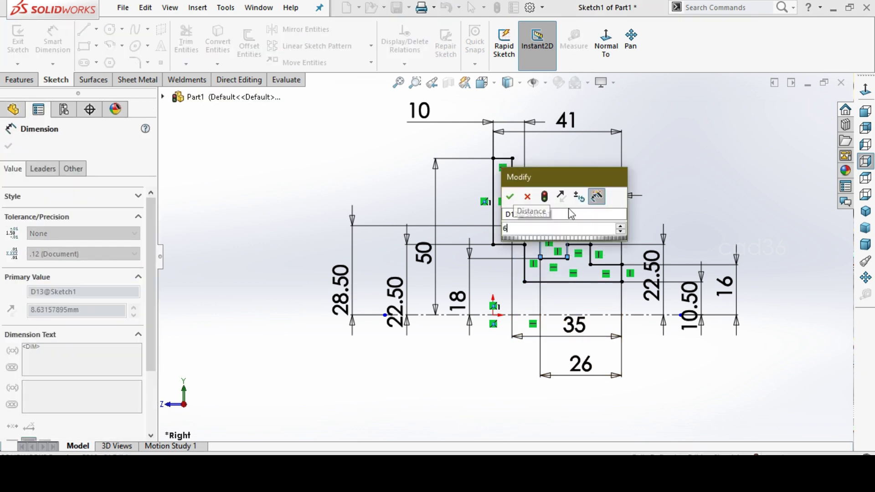
key("Return")
key("Escape")
key("ctrl+b")
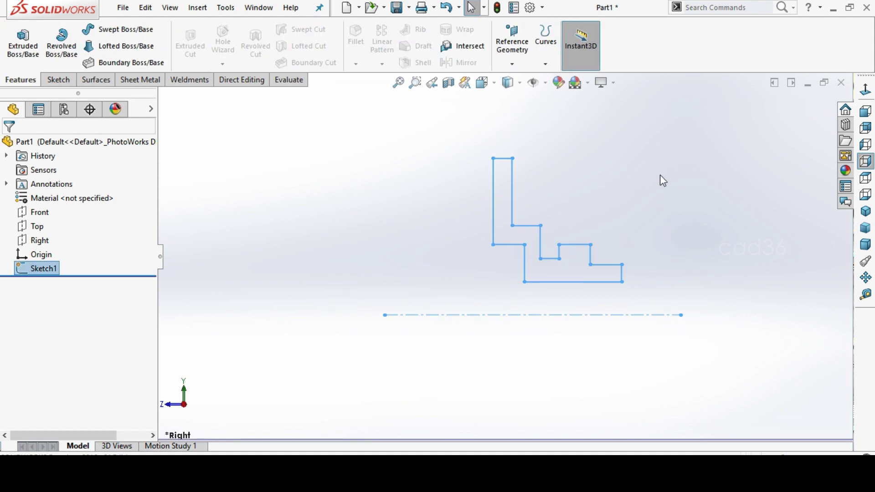
Revolve Sketch1 360° about the centreline and inspect the hub in isometric view
left_click(50, 59)
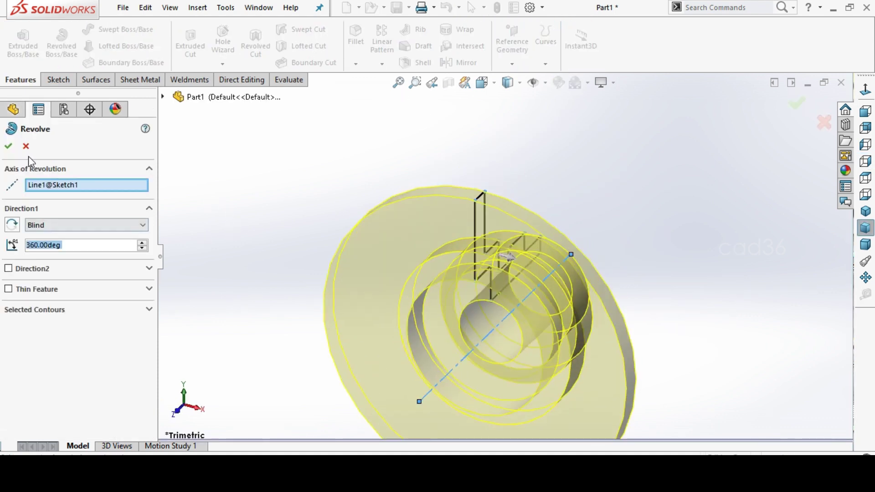
left_click(9, 147)
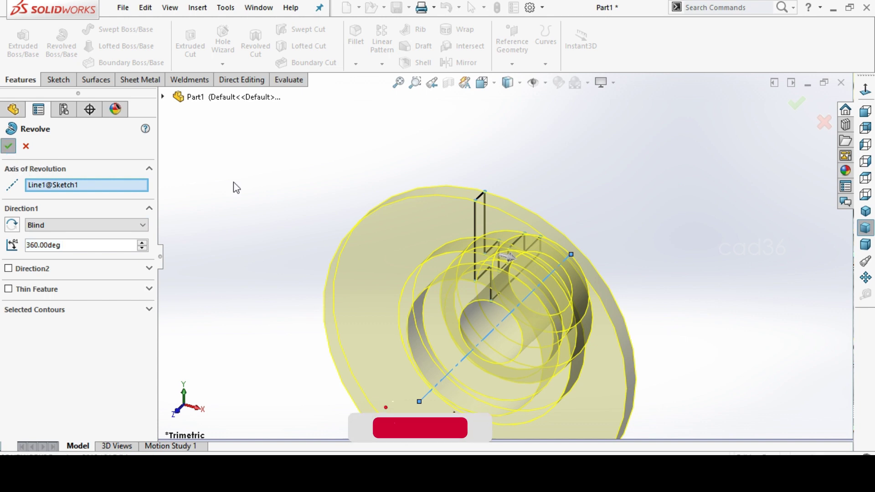
left_click(641, 185)
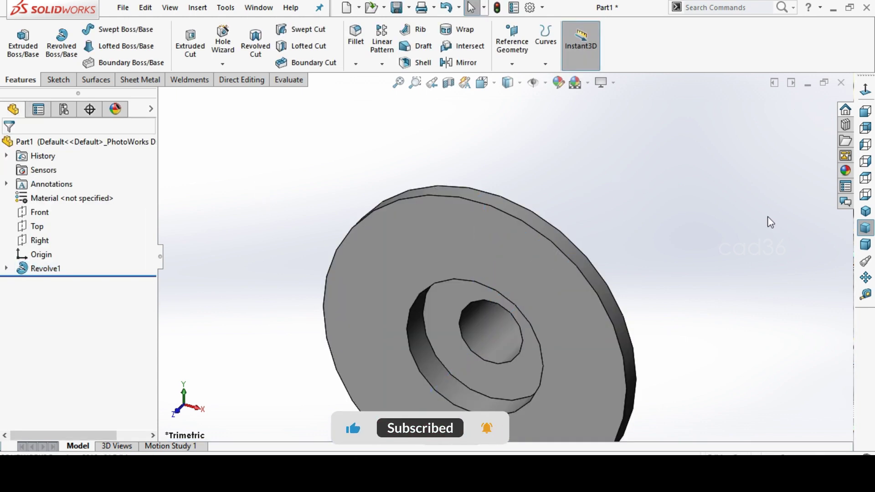
left_click(867, 212)
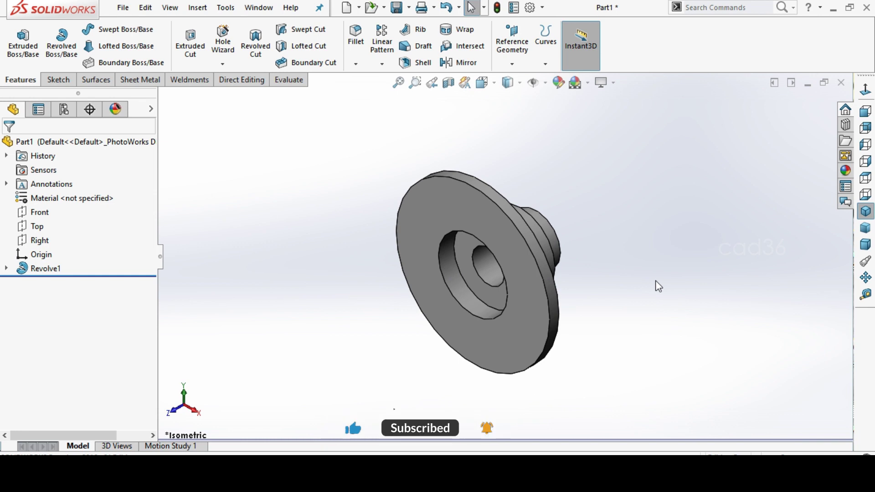
mouse_move(611, 319)
middle_mouse_down()
mouse_move(525, 315)
mouse_move(810, 263)
middle_mouse_up()
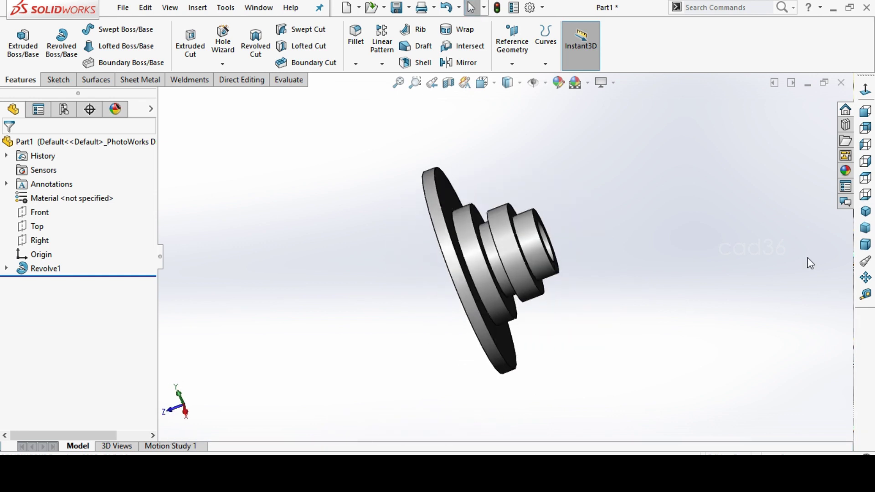
left_click(867, 211)
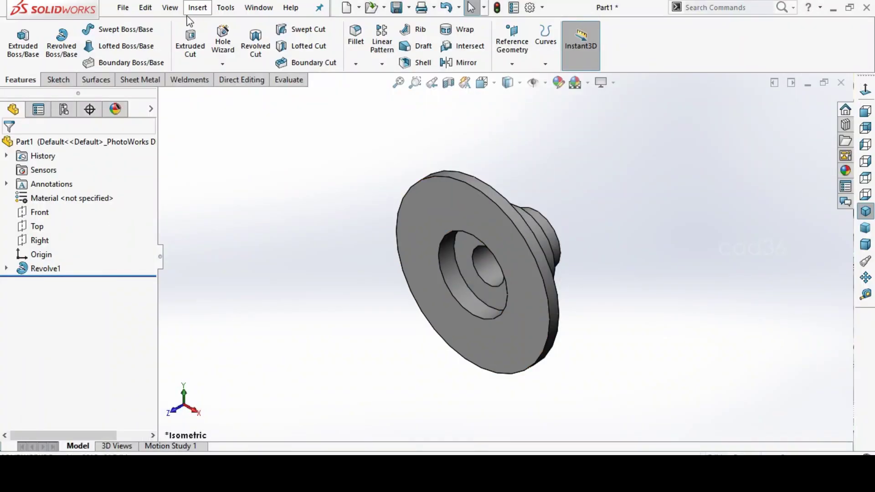
Rotate the Revolve1 body 270° about Y with Move/Copy Body
left_click(194, 8)
mouse_move(219, 70)
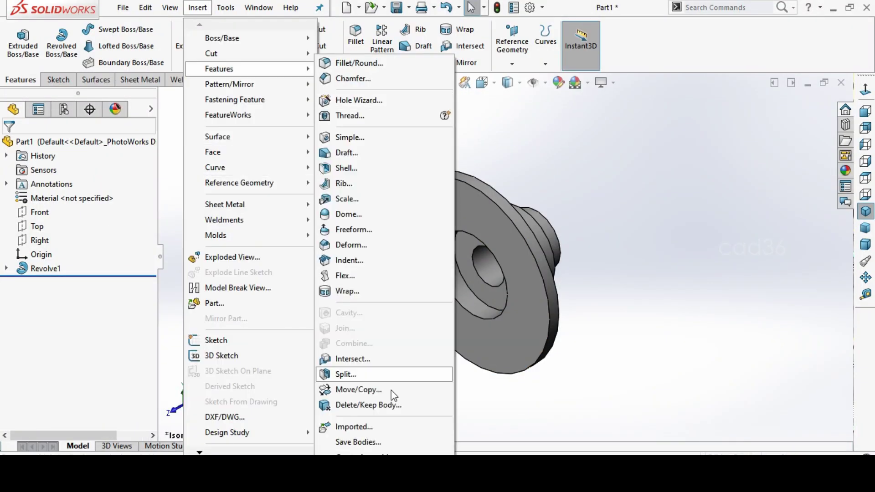
left_click(387, 390)
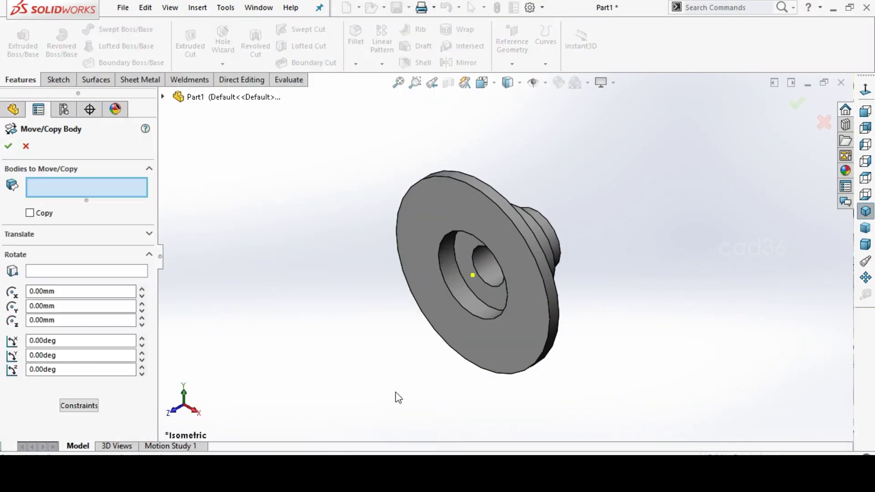
left_click(471, 274)
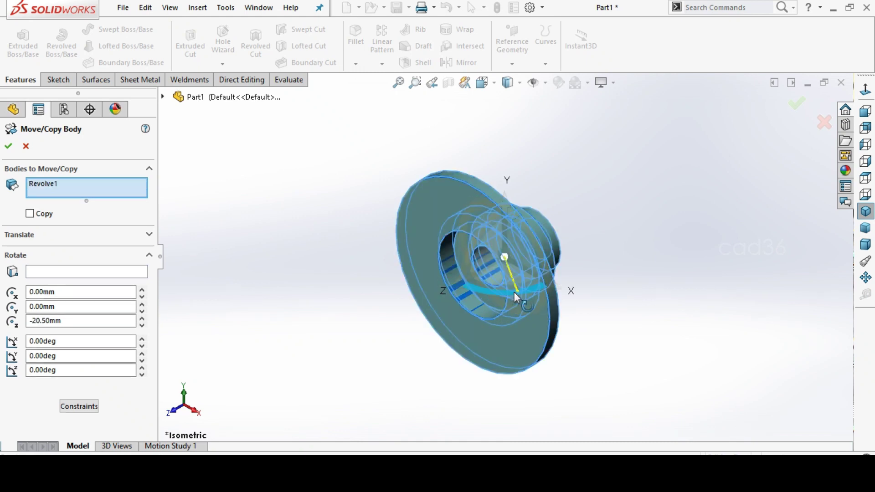
left_click_drag(514, 294, 390, 276)
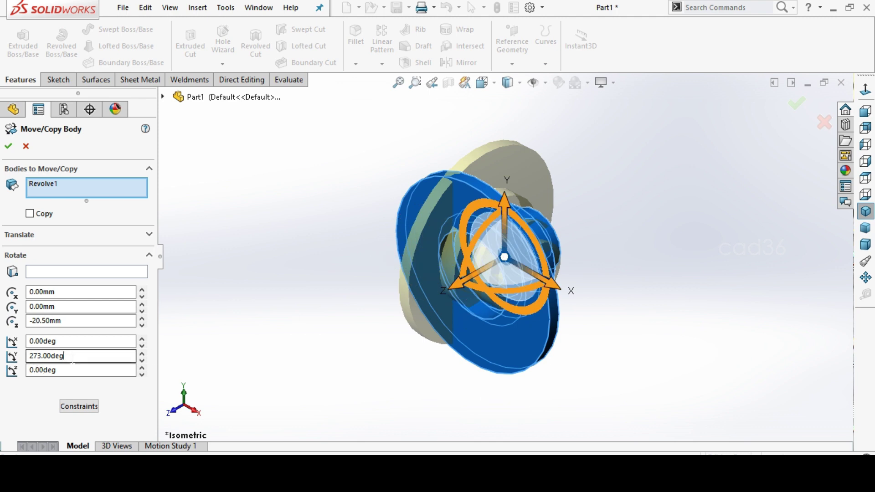
type("270")
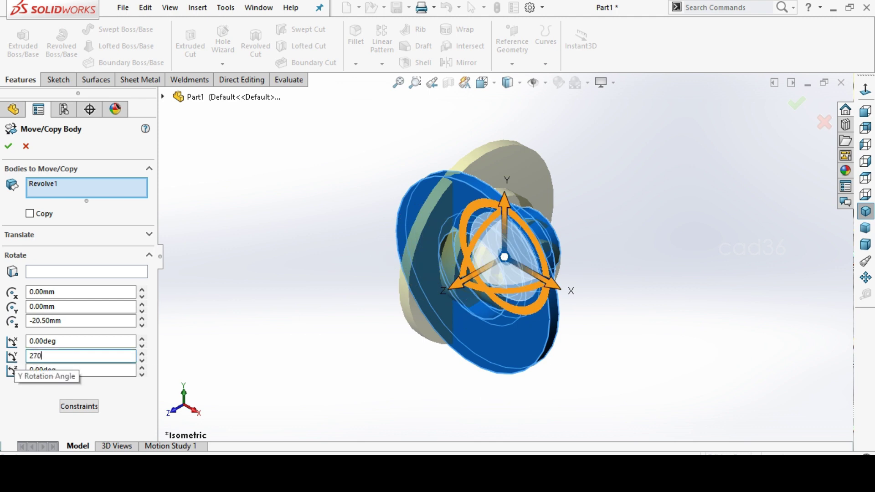
key("Return")
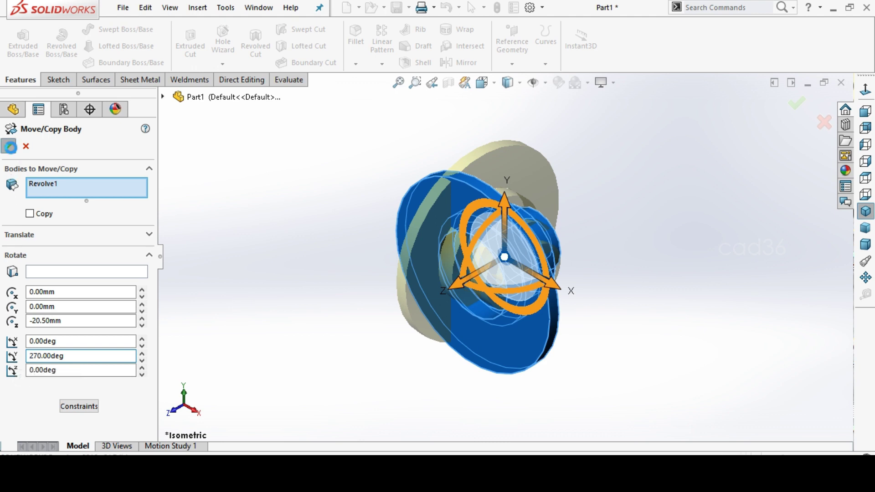
left_click(8, 146)
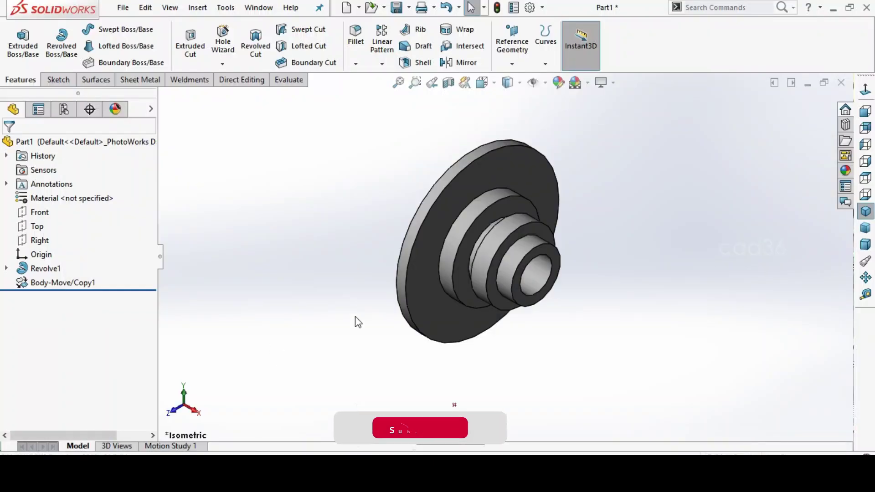
Start a Thread feature on the hub boss's circular edge
scroll(353, 323, "down", 2)
left_click(223, 64)
left_click(233, 101)
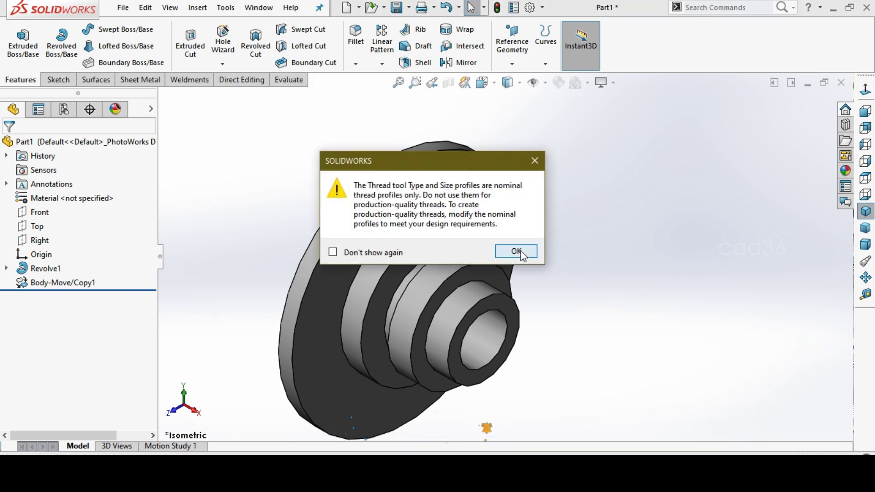
left_click(516, 251)
left_click_drag(150, 201, 158, 205)
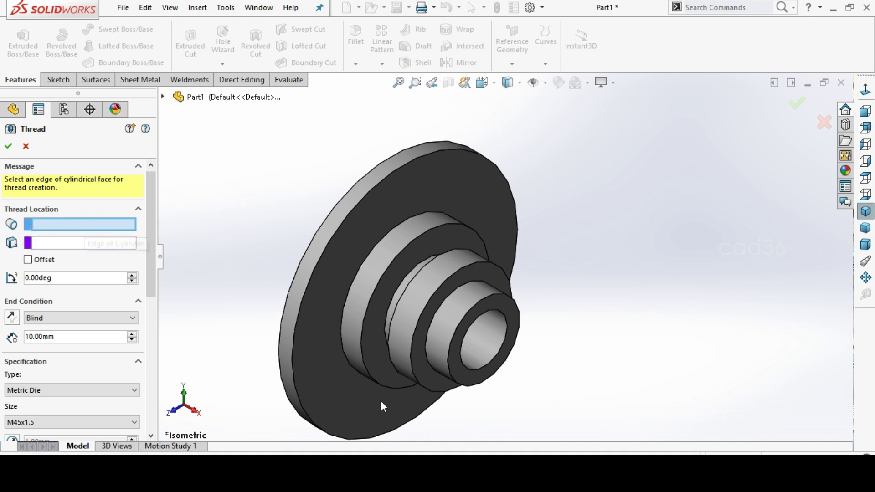
left_click(381, 359)
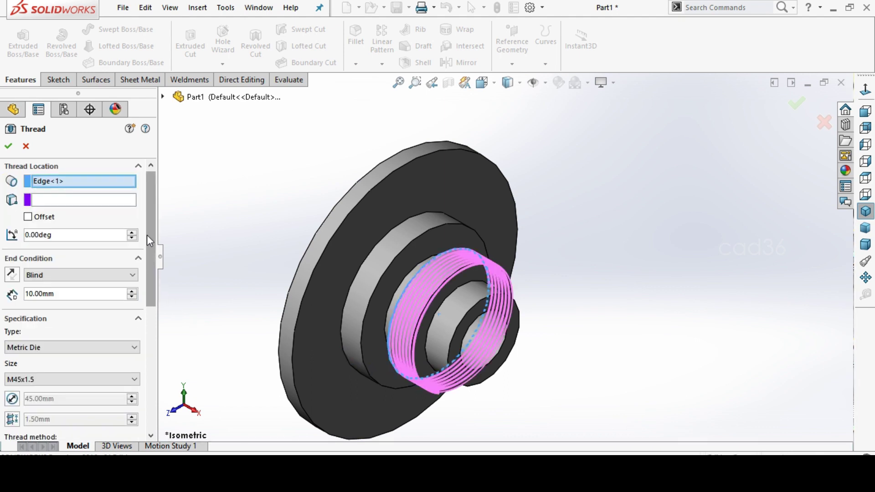
Make the thread 15 mm deep with size M45x1.5, and create it
scroll(147, 234, "down", 3)
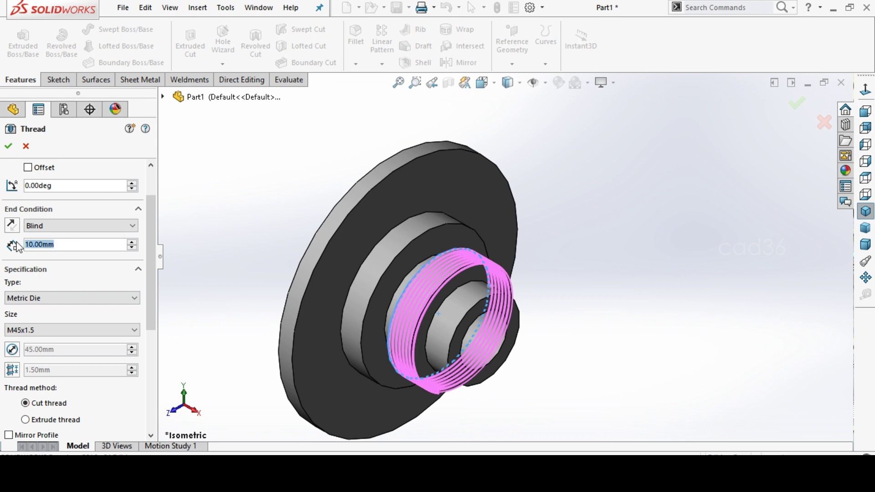
type("15")
key("Return")
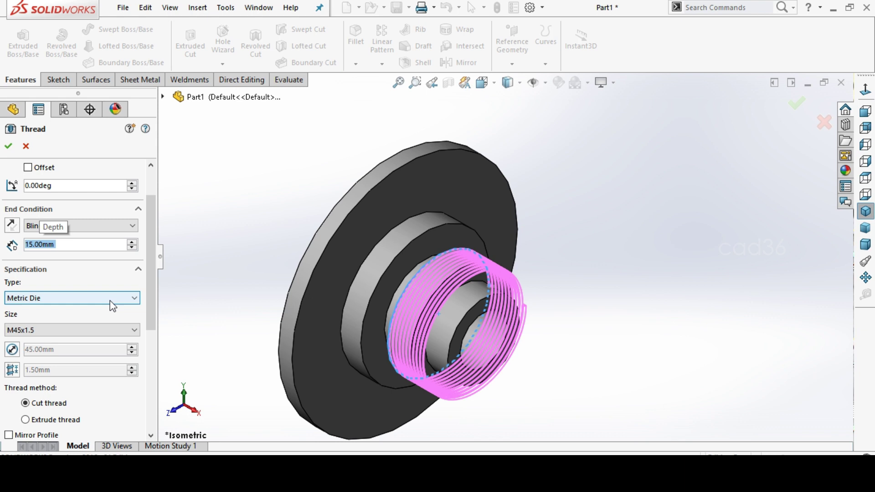
left_click(74, 328)
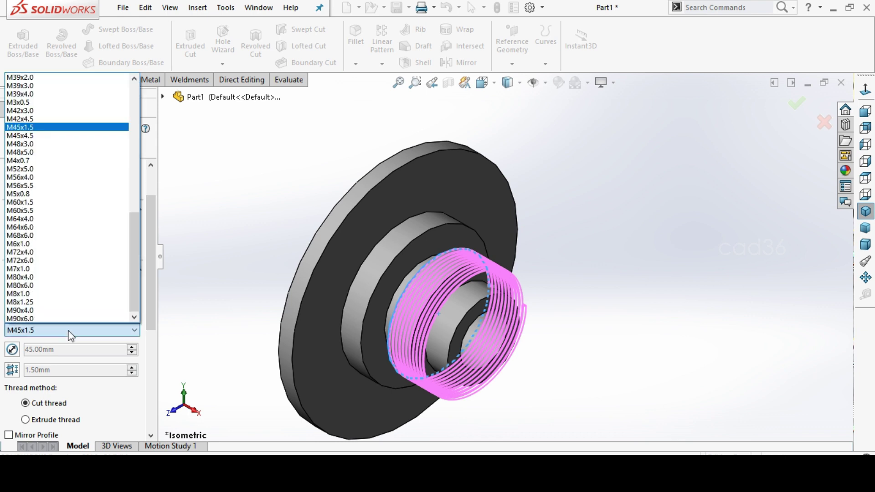
left_click(29, 130)
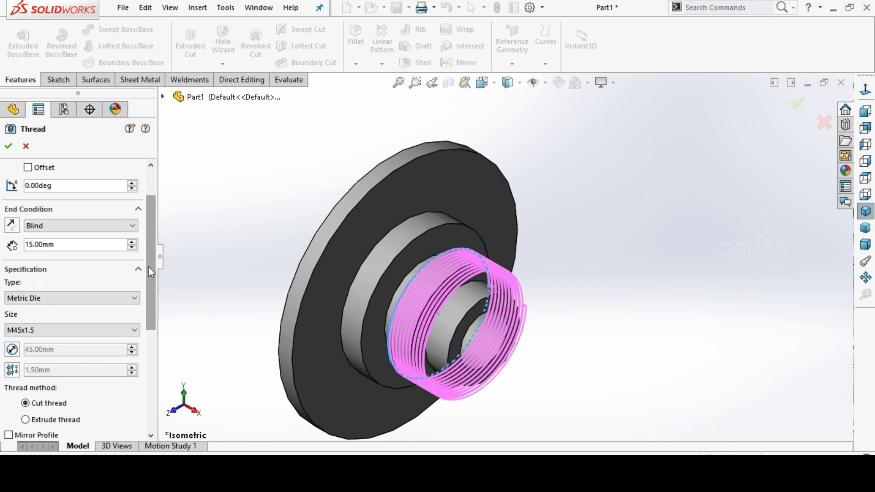
mouse_move(152, 273)
left_mouse_down()
mouse_move(162, 371)
mouse_move(160, 280)
left_mouse_up()
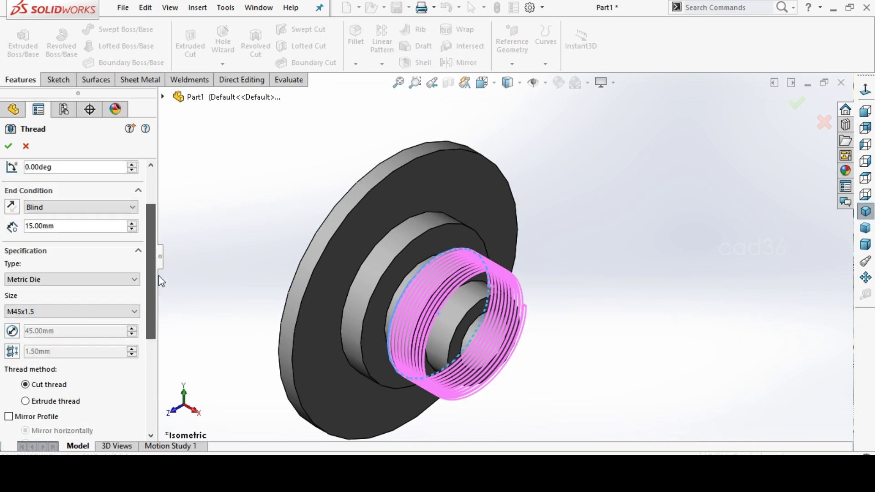
left_click(9, 146)
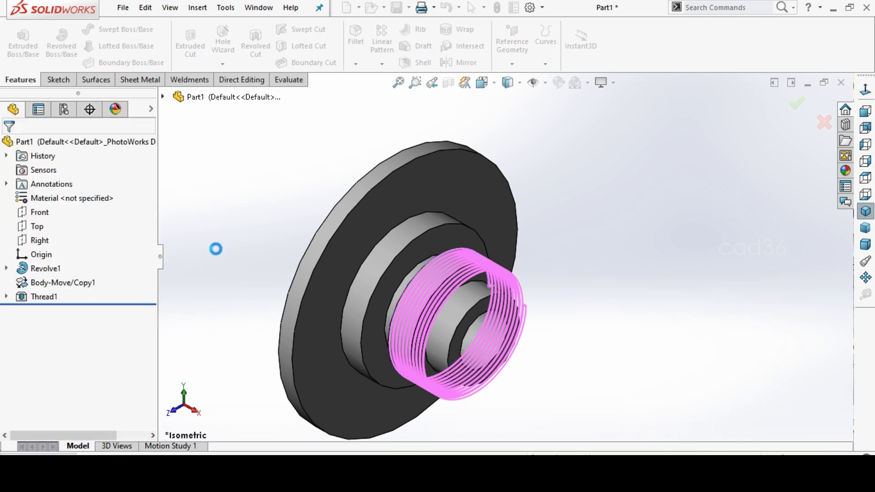
Convert the thread's end profile into geometry in a new sketch
scroll(502, 263, "down", 5)
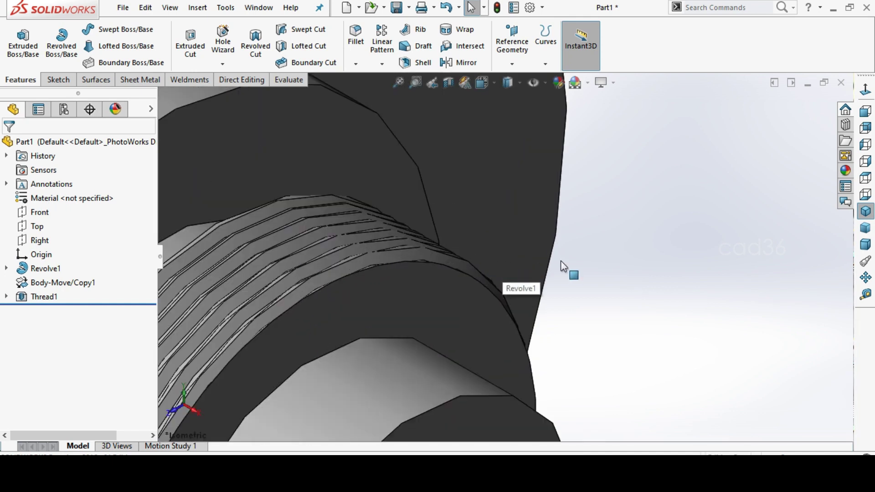
scroll(502, 263, "down", 2)
scroll(504, 273, "up", 5)
mouse_move(502, 273)
middle_mouse_down()
mouse_move(514, 343)
mouse_move(537, 295)
middle_mouse_up()
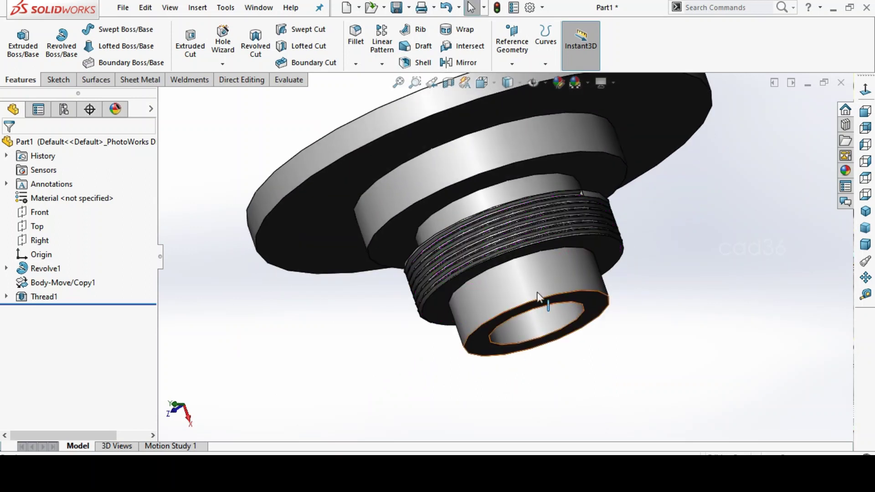
scroll(538, 294, "down", 3)
scroll(528, 229, "down", 2)
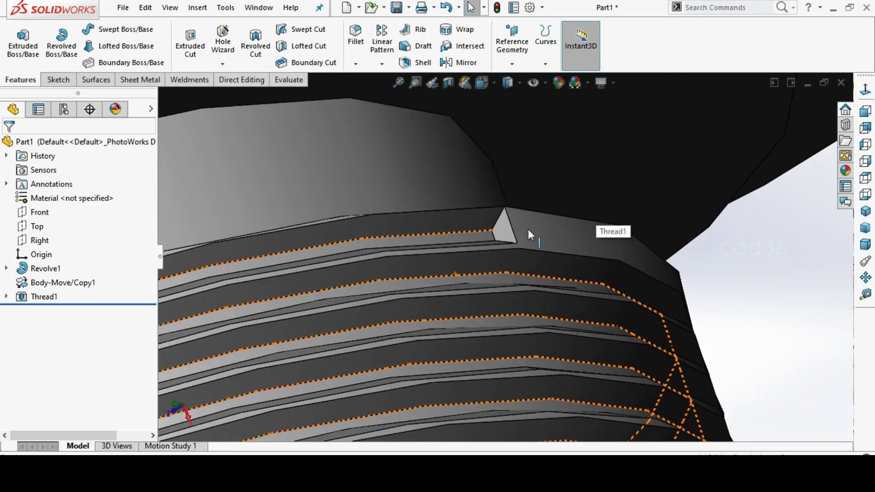
left_click(498, 232)
left_click(549, 195)
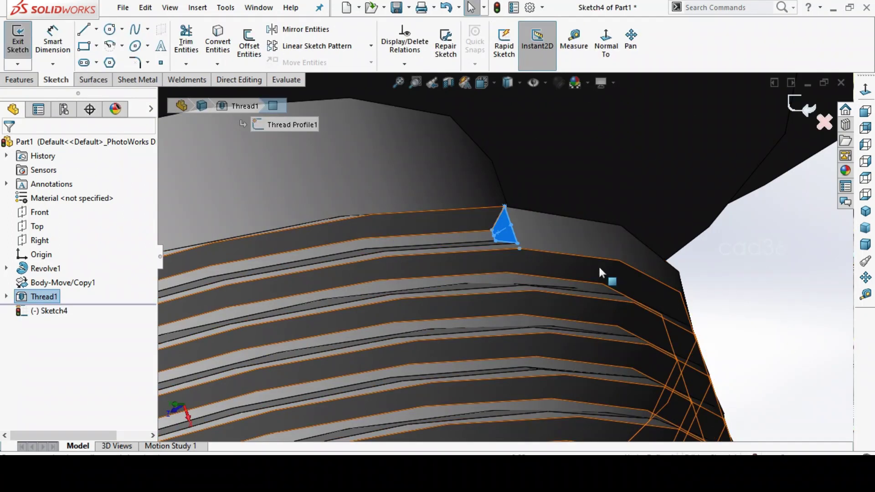
left_click(225, 40)
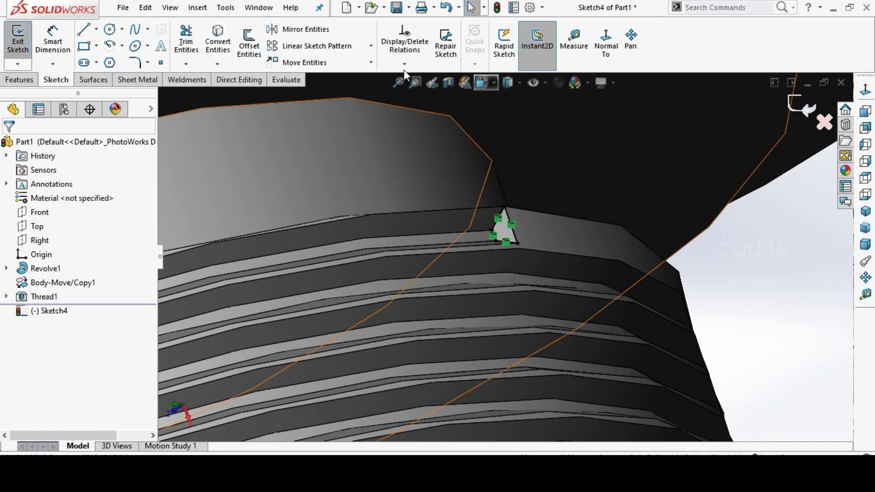
Extrude-cut the converted profile 10 mm blind to trim the thread's start
left_click(19, 80)
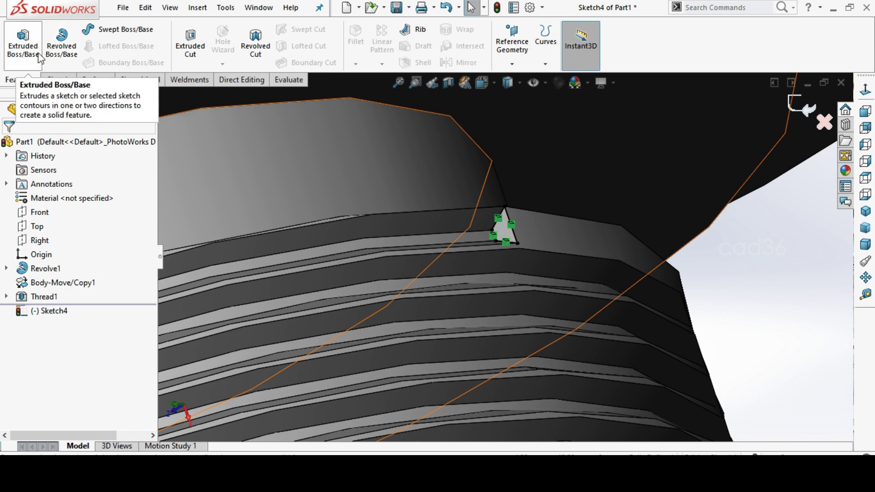
left_click(190, 43)
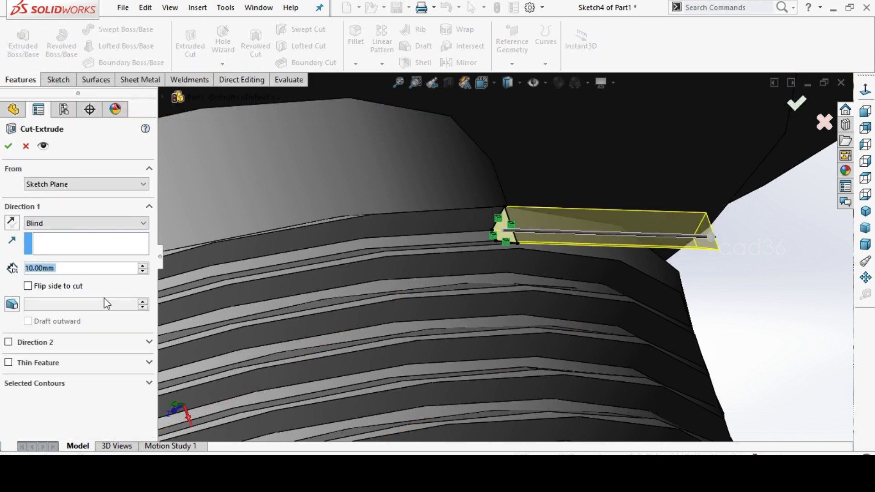
mouse_move(401, 196)
middle_mouse_down()
mouse_move(568, 312)
mouse_move(518, 273)
mouse_move(465, 198)
mouse_move(439, 205)
mouse_move(491, 241)
mouse_move(478, 240)
middle_mouse_up()
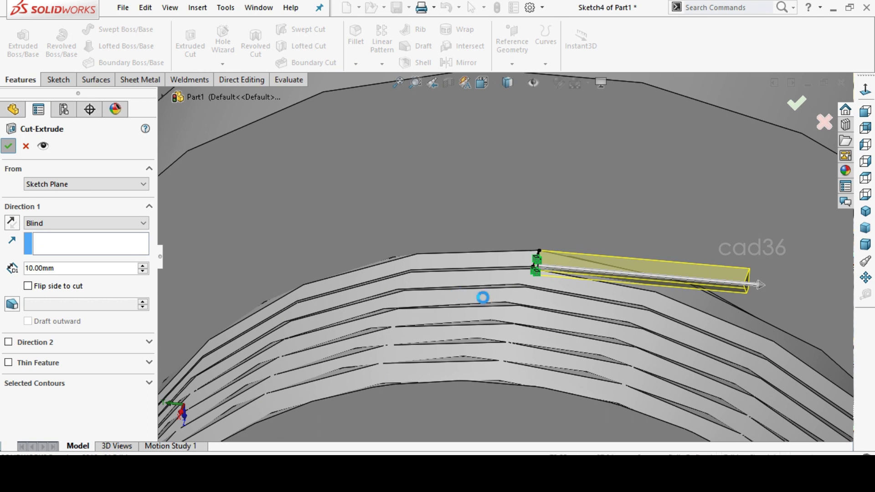
key("Return")
scroll(512, 294, "up", 3)
middle_click_drag(520, 303, 587, 405)
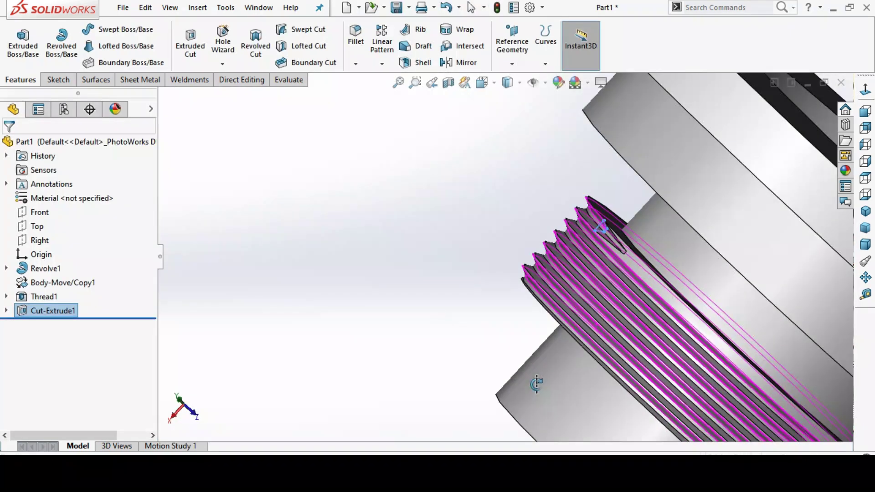
scroll(606, 408, "up", 3)
scroll(683, 356, "up", 2)
scroll(592, 280, "up", 3)
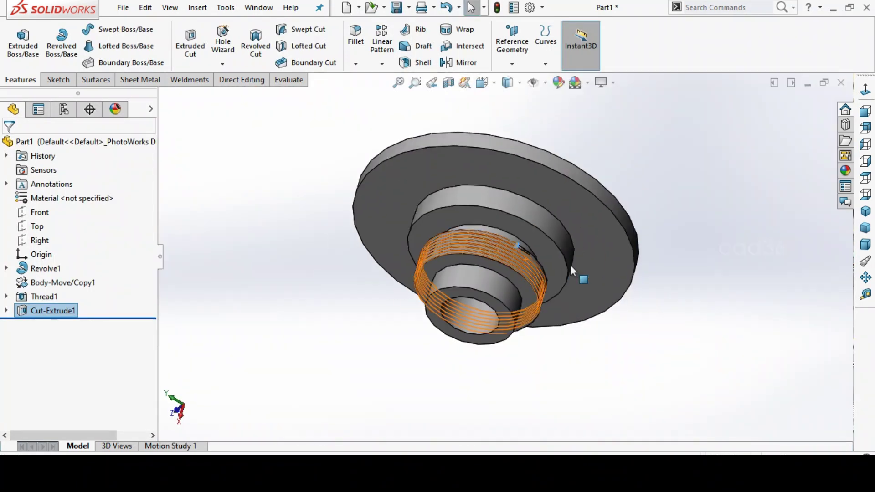
left_click(712, 337)
left_click(865, 212)
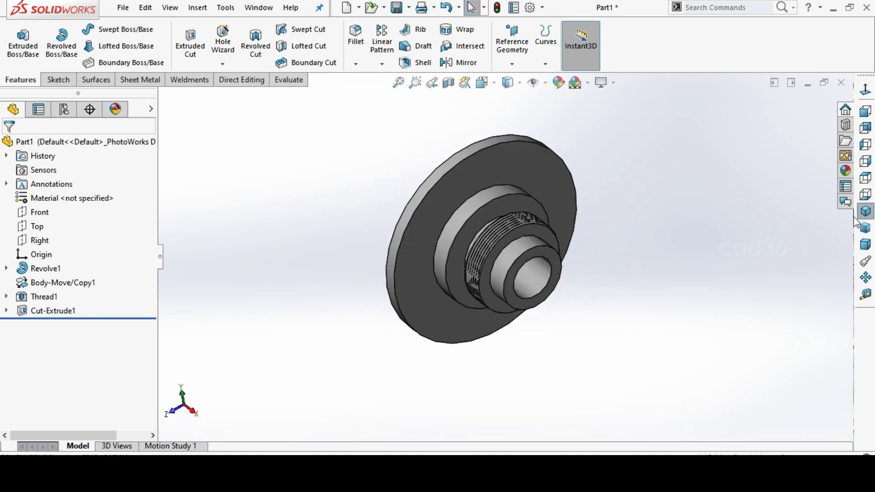
scroll(566, 194, "down", 3)
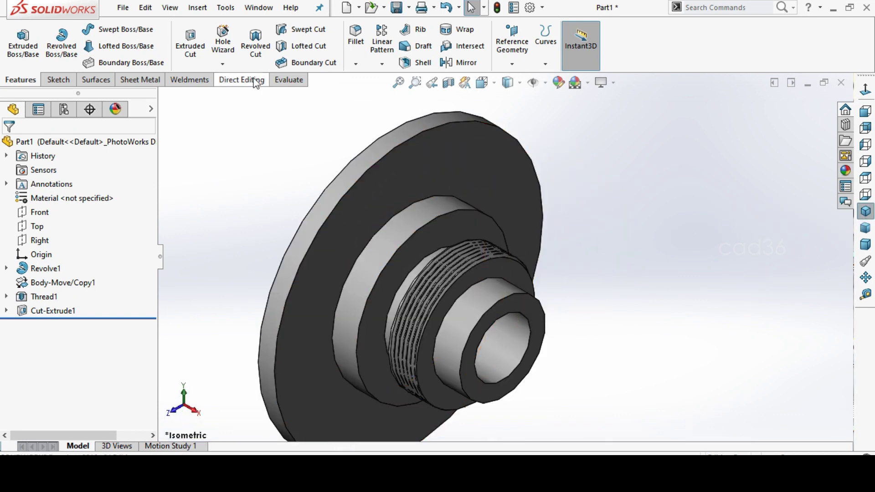
Start a fillet with a 1 mm radius, matching the drawing's radius note
left_click(364, 67)
left_click(365, 80)
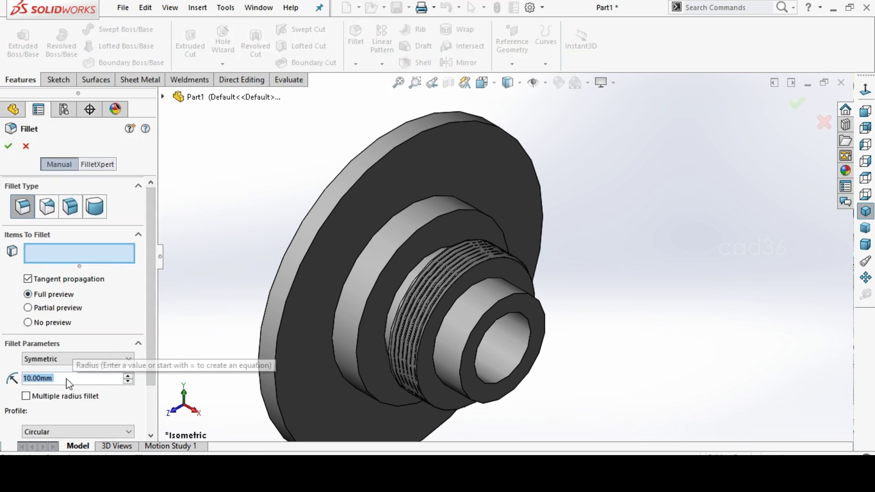
type("6")
key("Return")
key("alt+Tab")
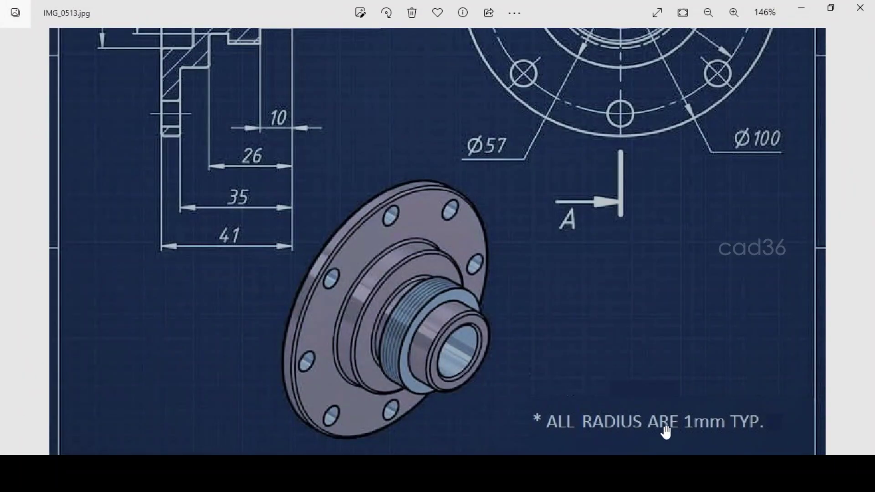
key("alt+Tab")
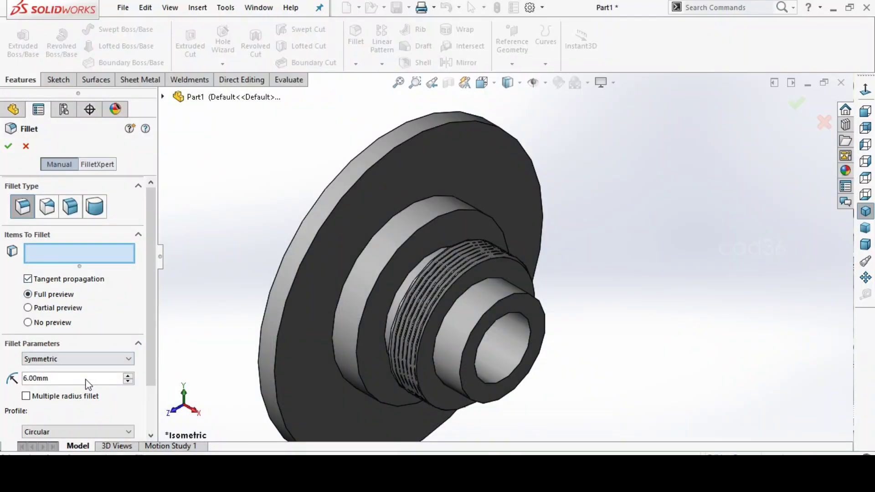
key("BackSpace")
key("BackSpace")
key("BackSpace")
type("1")
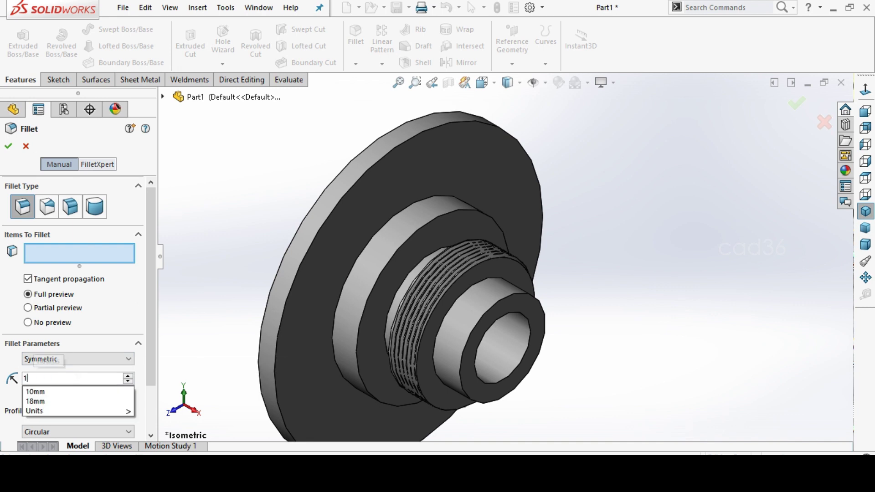
key("Return")
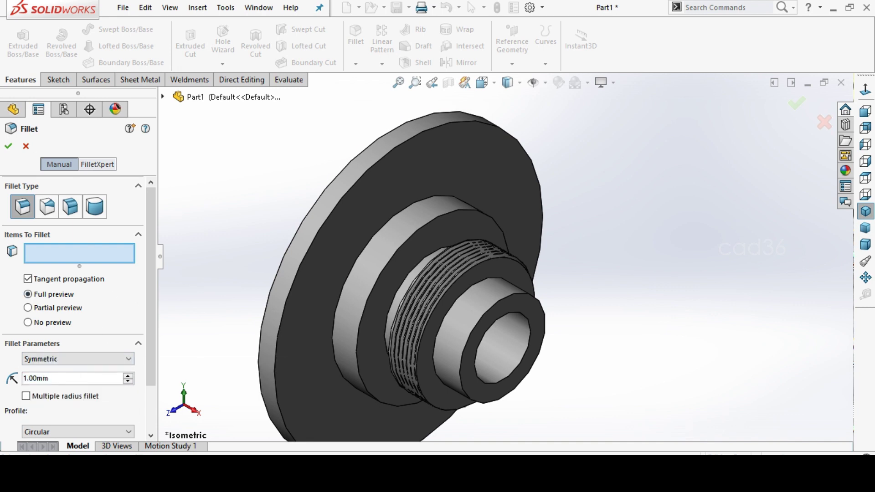
key("alt+Tab")
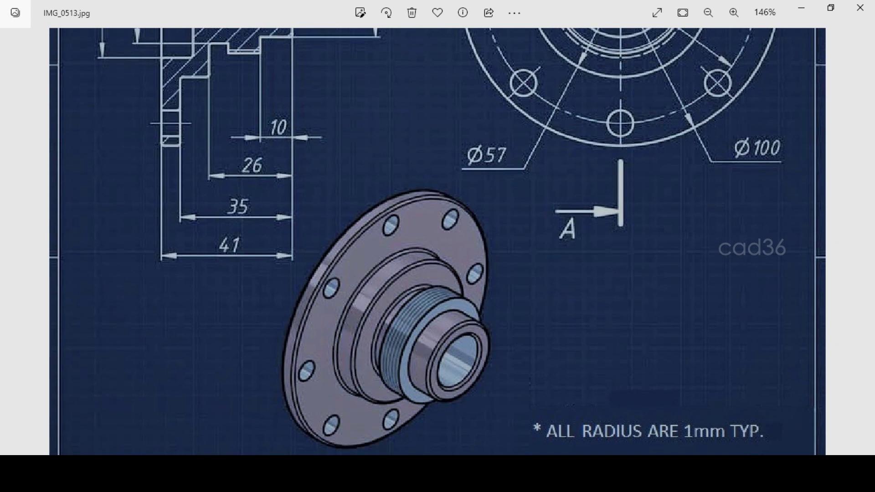
key("alt+Tab")
Apply the 1 mm fillet to the five circular flange, hub and boss edges
left_click(372, 167)
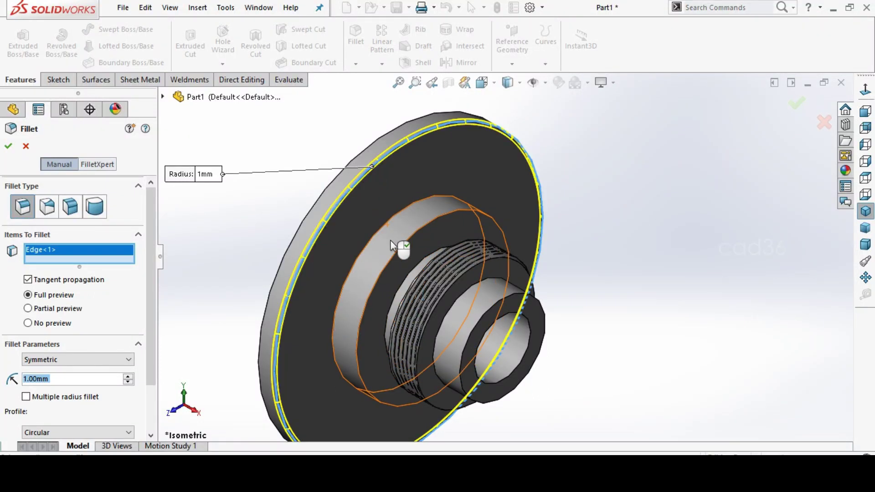
left_click(395, 253)
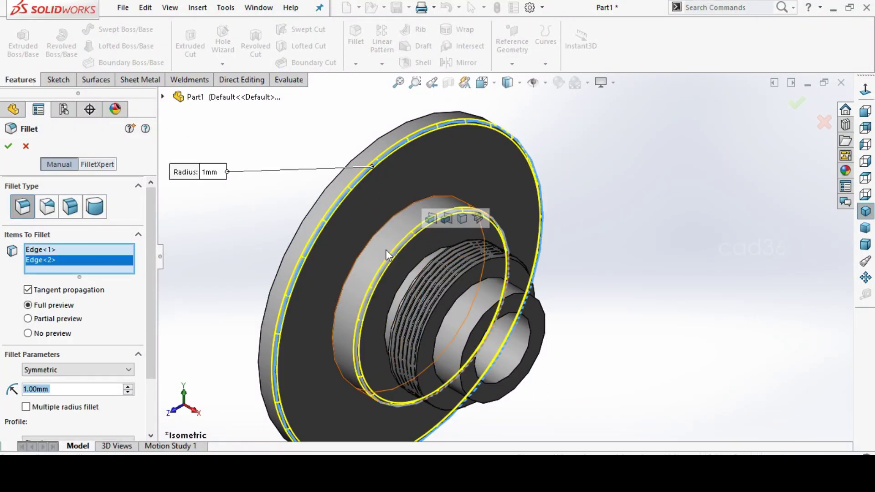
left_click(371, 239)
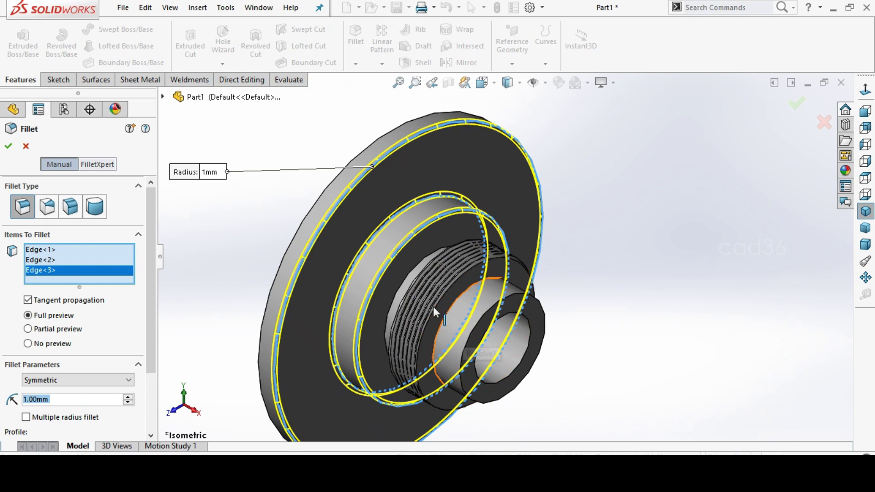
left_click(398, 287)
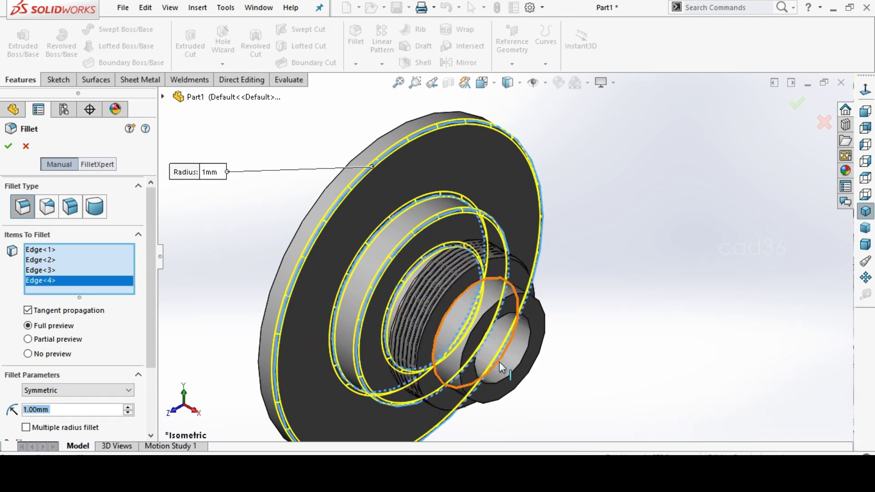
left_click(545, 340)
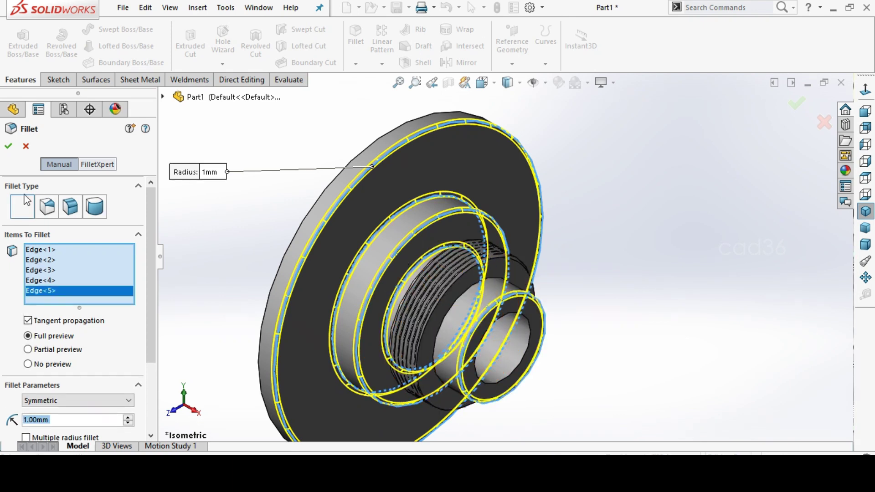
left_click(9, 146)
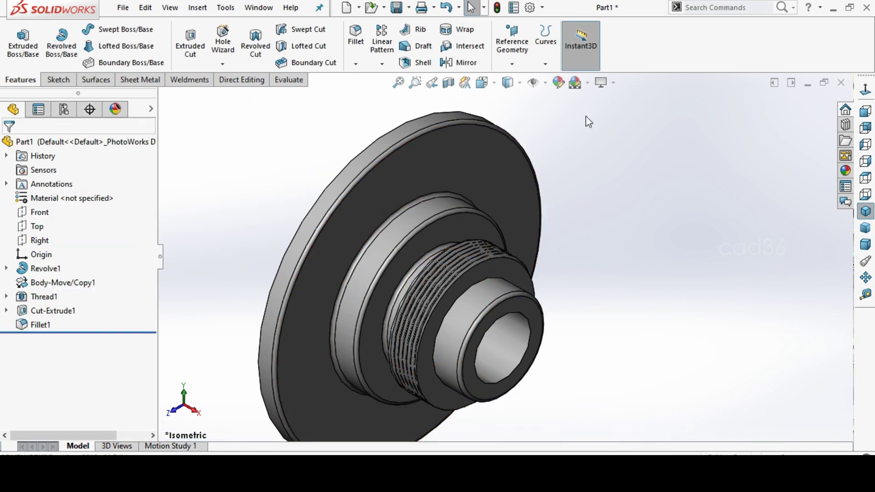
Assign Brass as the part's material from the Material shortcut menu
right_click(82, 201)
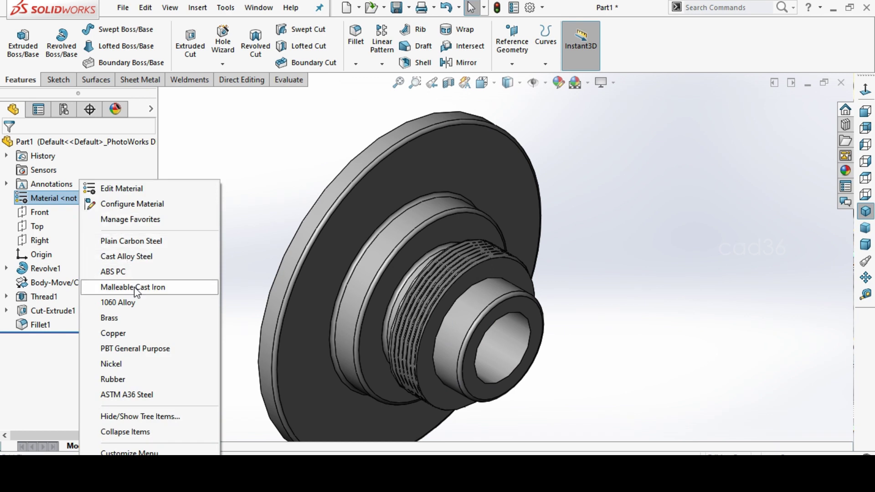
left_click(151, 324)
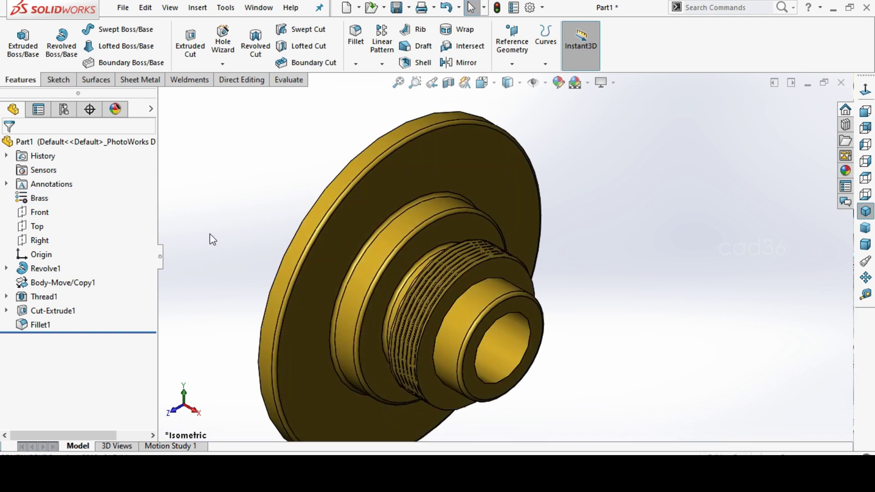
Colour the inner bore face white
left_click(513, 345)
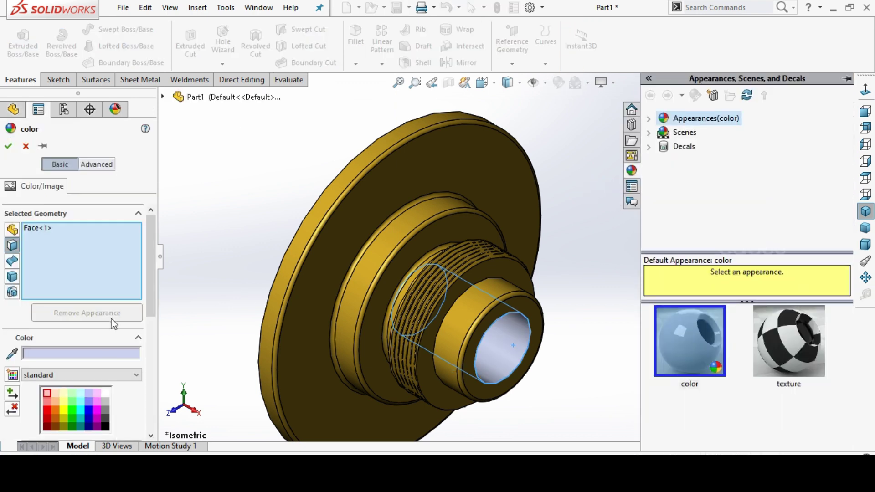
left_click(107, 394)
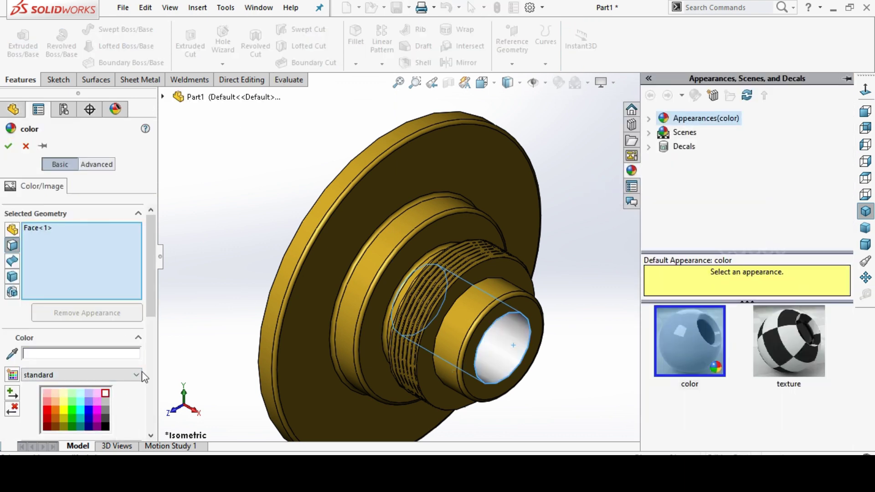
left_click(8, 146)
Select the Thread1 feature together with the faces around the thread and bore
left_click(444, 300)
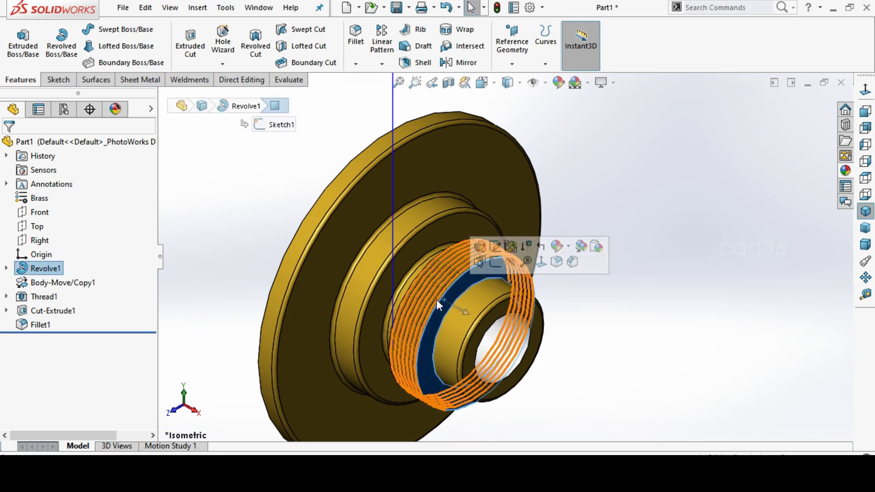
scroll(431, 297, "down", 5)
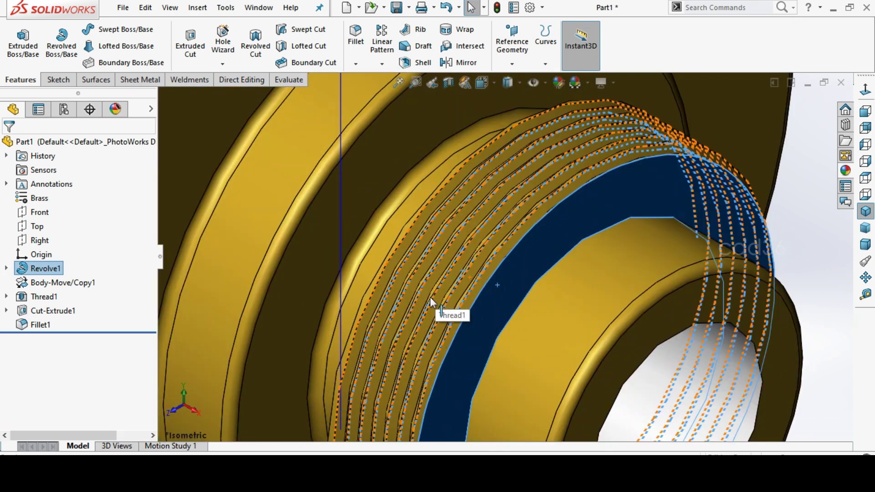
left_click(430, 297)
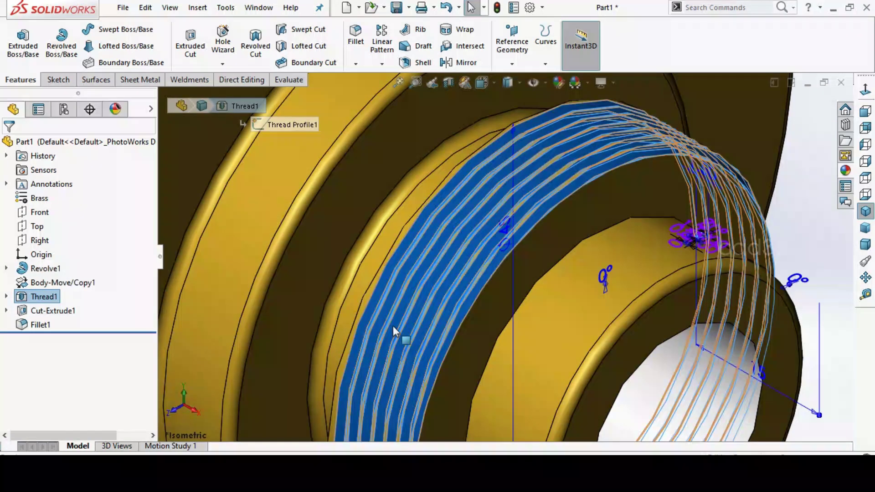
scroll(393, 327, "up", 3)
scroll(418, 304, "down", 3)
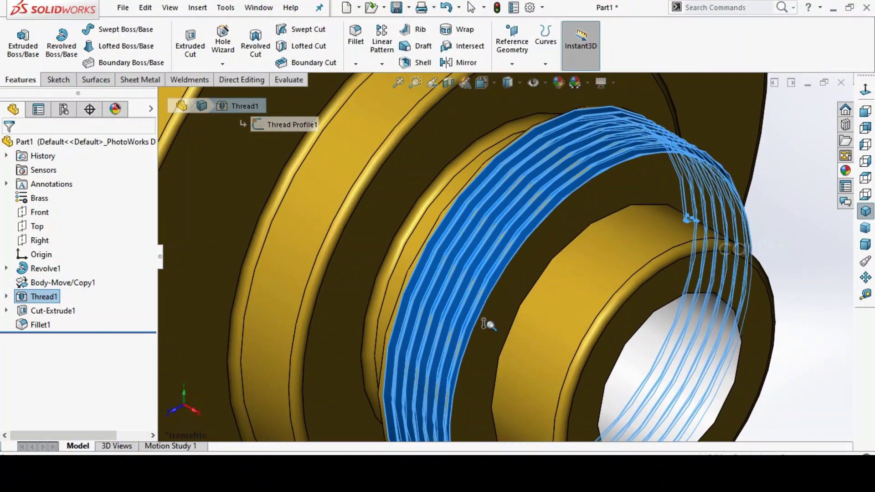
middle_click_drag(484, 324, 399, 267)
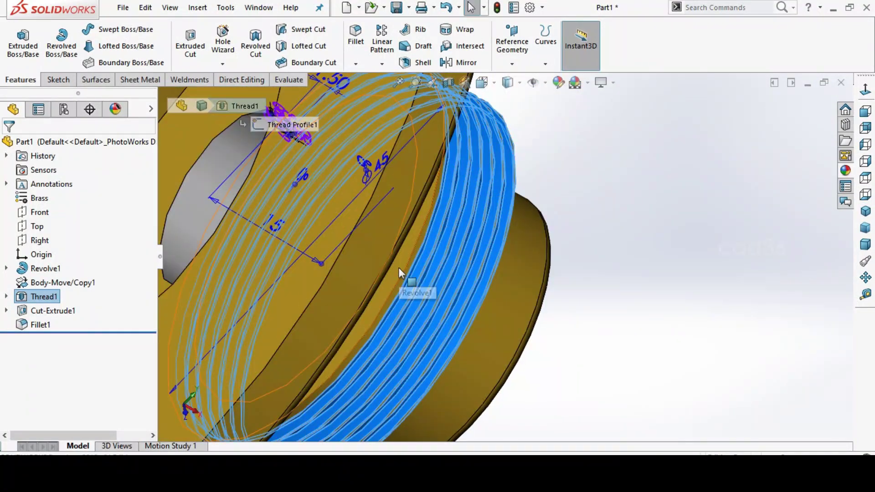
left_click(399, 267)
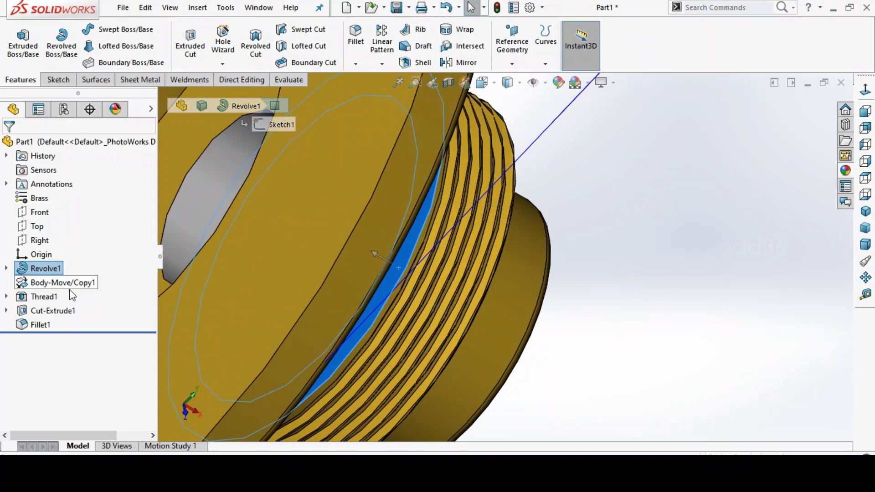
left_click(49, 296)
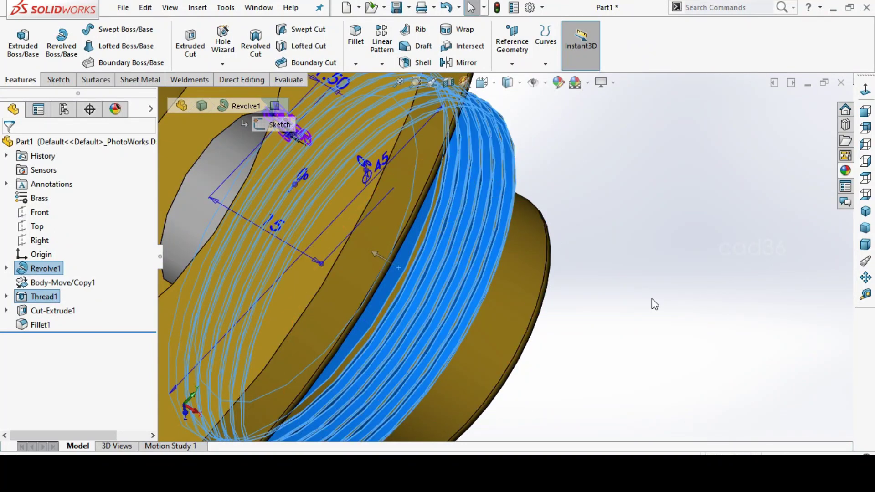
middle_click_drag(652, 299, 553, 249)
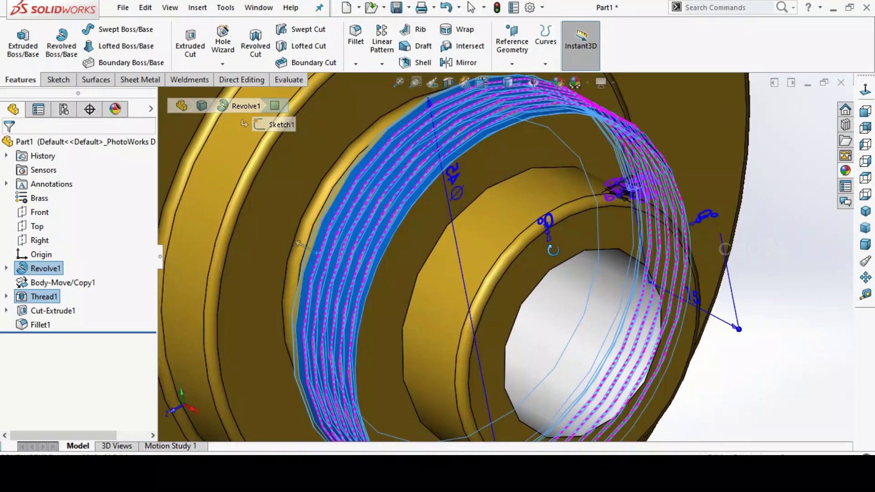
left_click(400, 257, "ctrl")
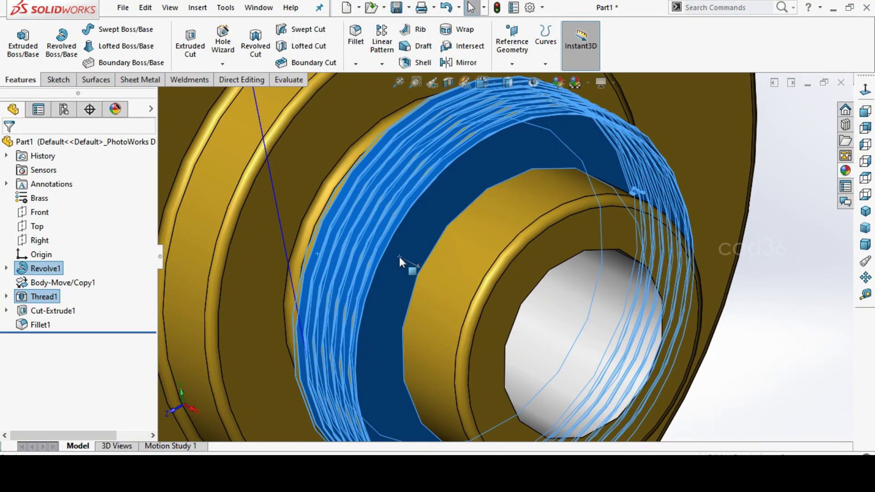
Colour the selected thread and bore faces white and view the part isometrically
left_click(533, 138, "ctrl")
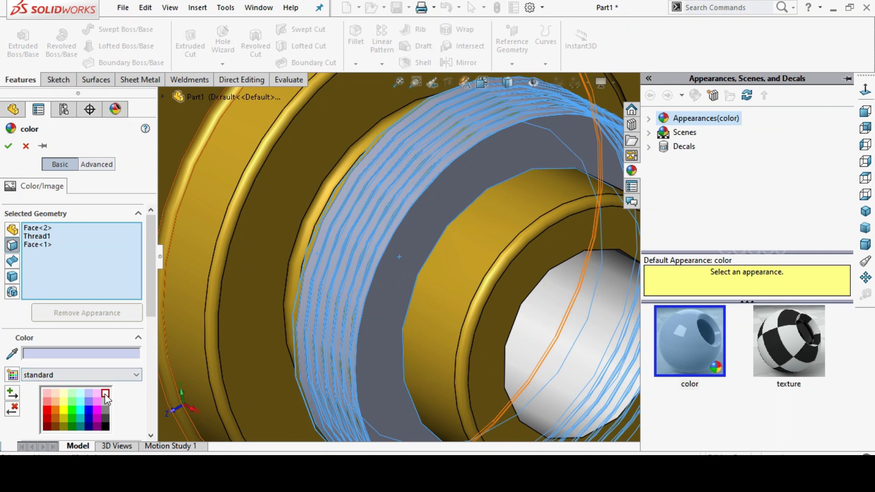
left_click(105, 395)
left_click(8, 146)
key("f")
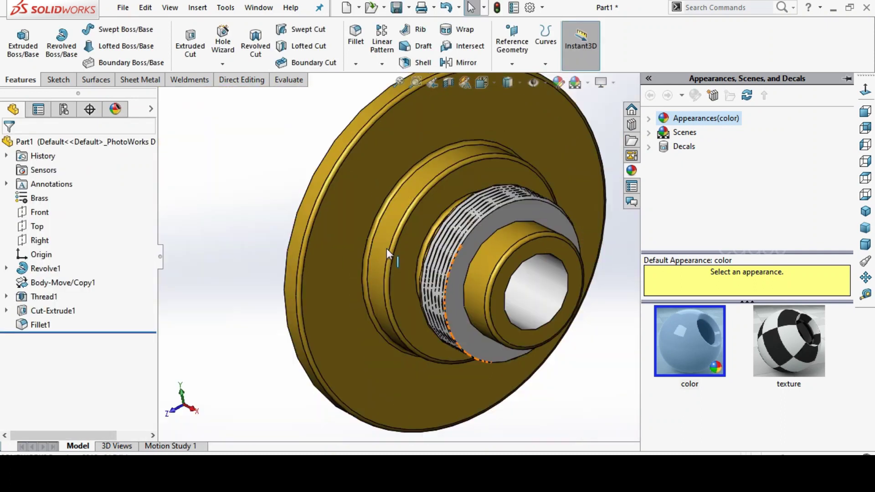
left_click(866, 210)
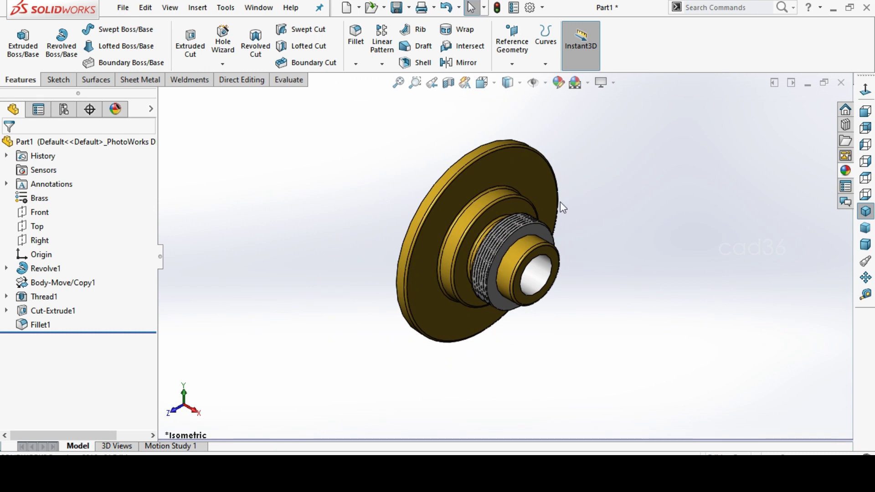
Open a sketch on the flange face viewed normal to it, and check the Ø8 hole callout
middle_click_drag(392, 223, 432, 310)
left_click(489, 179)
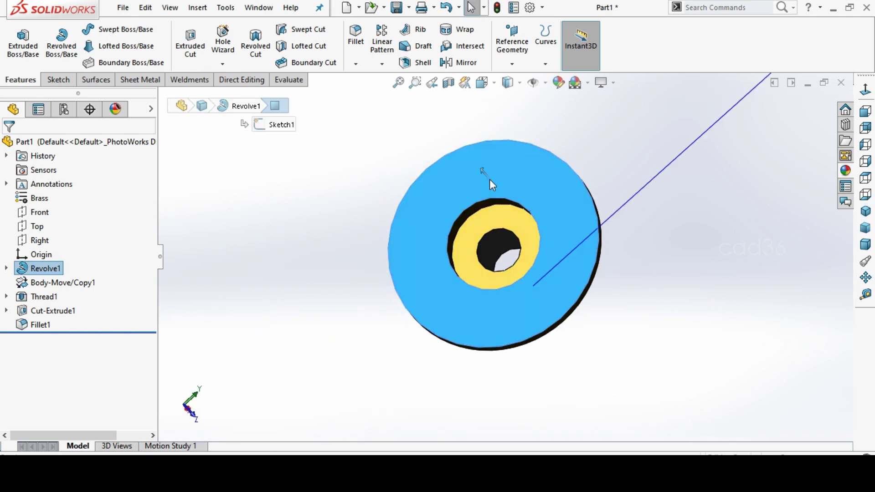
left_click(546, 144)
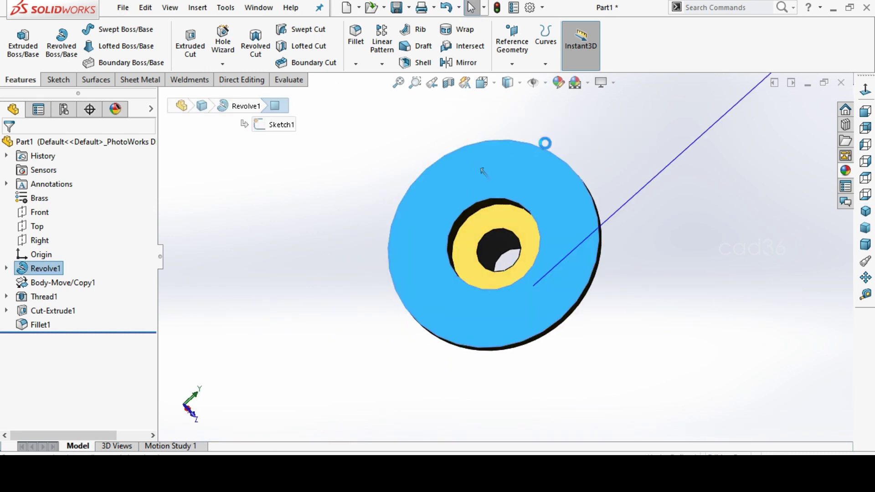
left_click(866, 91)
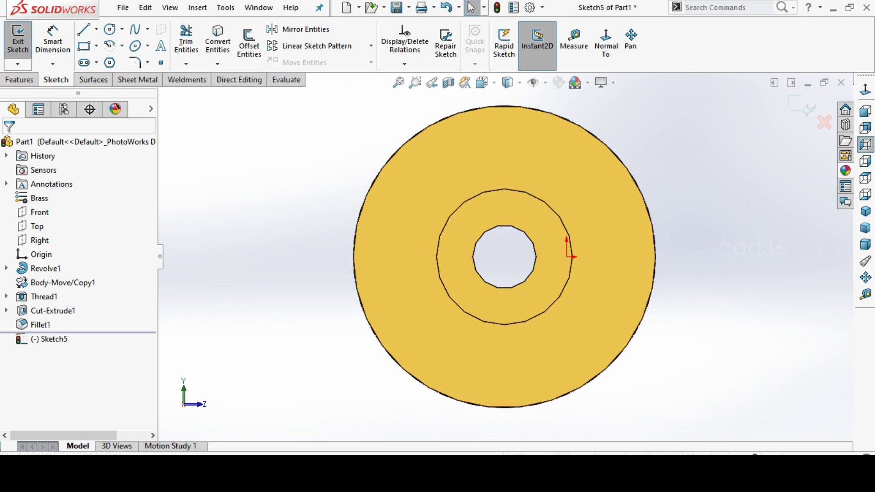
left_click(250, 401)
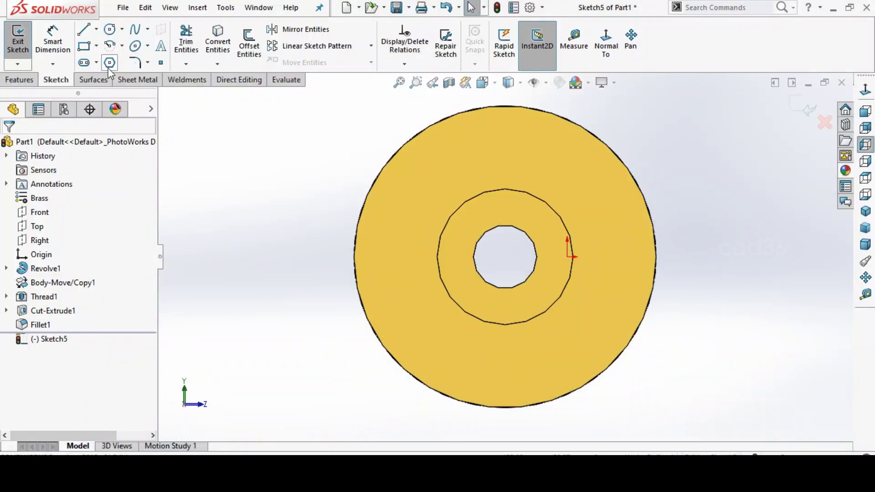
Draw a construction circle centred on the origin and a small hole circle on it
left_click(122, 29)
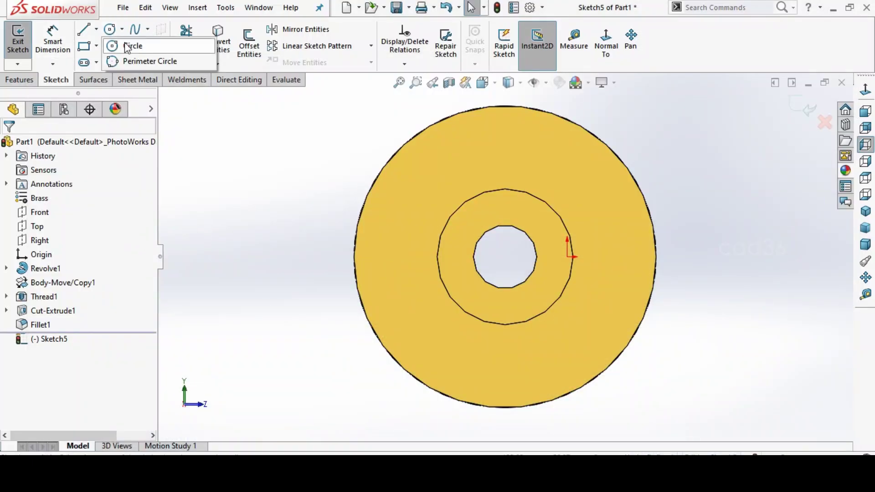
left_click(132, 44)
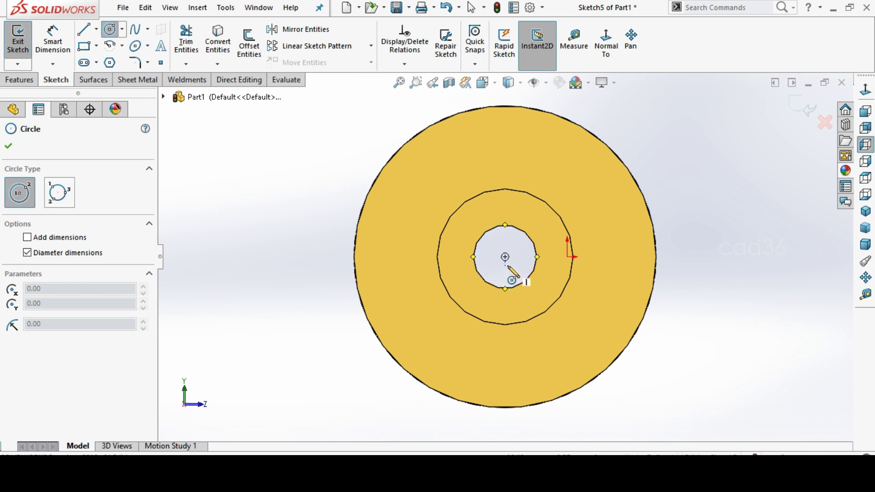
left_click(505, 256)
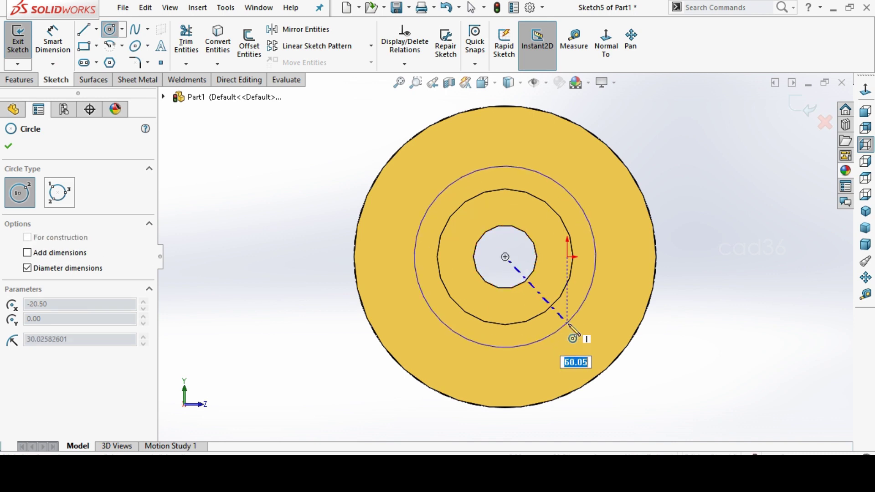
left_click(594, 347)
left_click(27, 373)
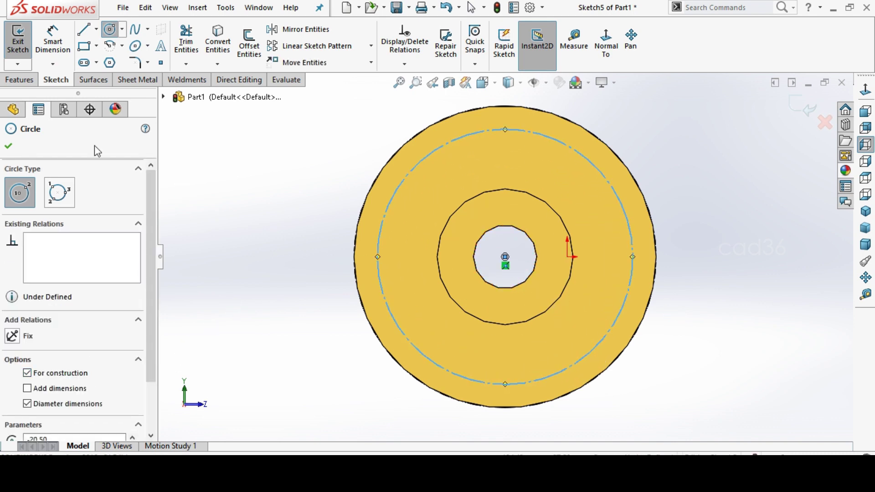
left_click(16, 143)
left_click(265, 257)
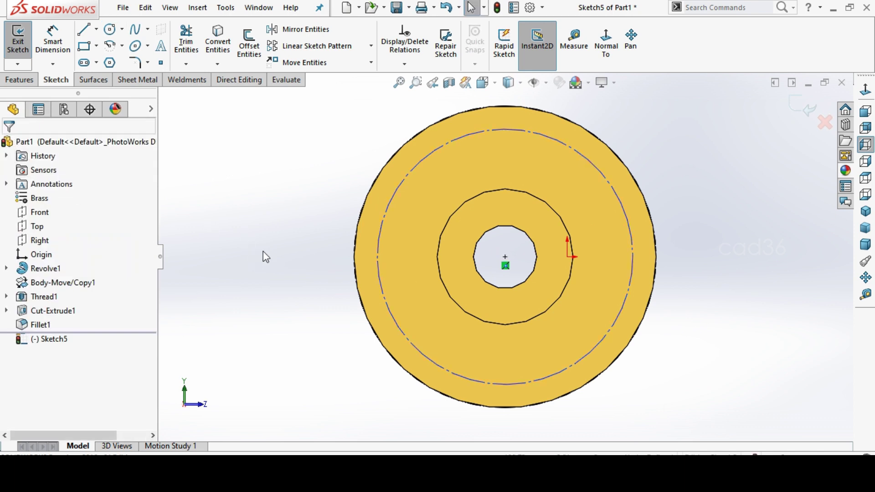
left_click(116, 30)
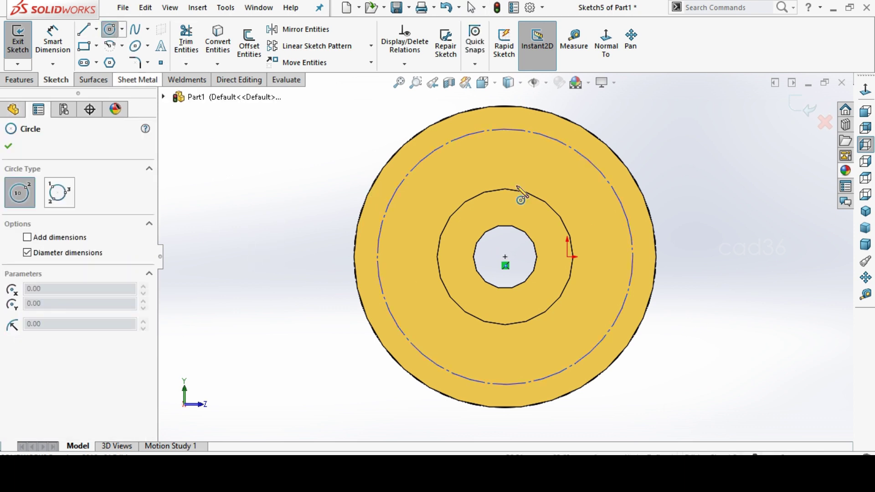
left_click(505, 130)
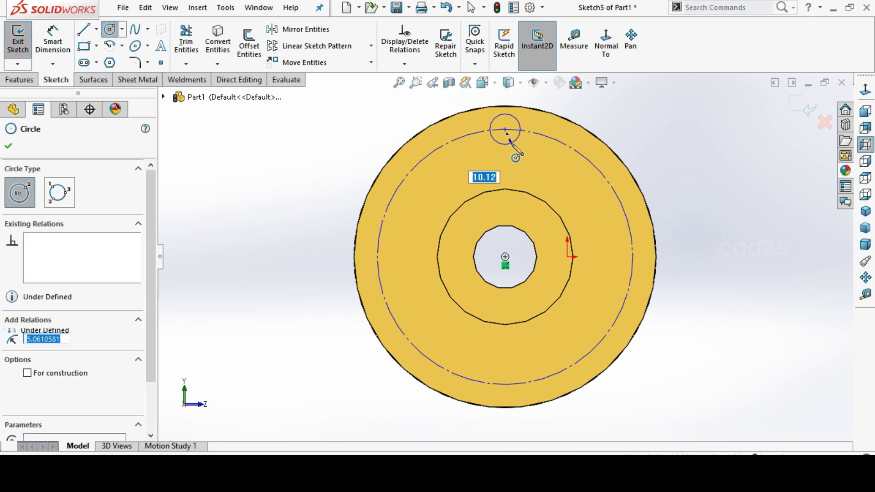
Dimension the construction circle at Ø86 and the hole circle at Ø8
left_click(52, 40)
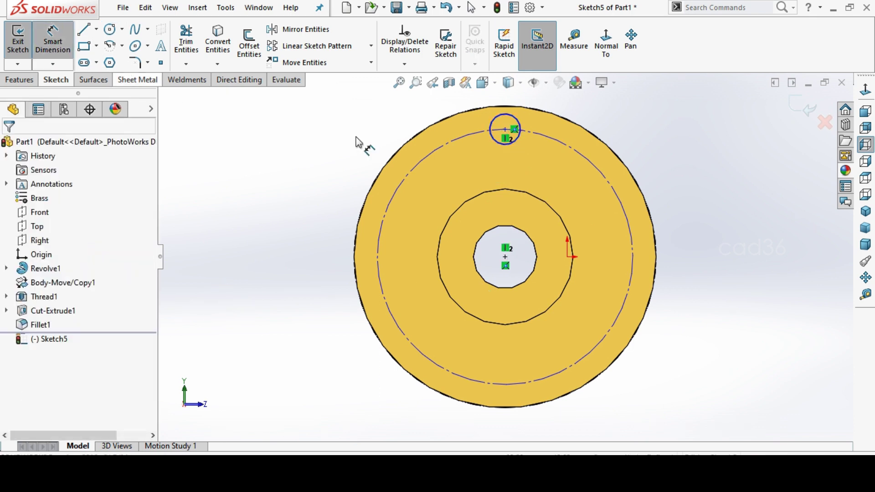
left_click(619, 198)
left_click(693, 192)
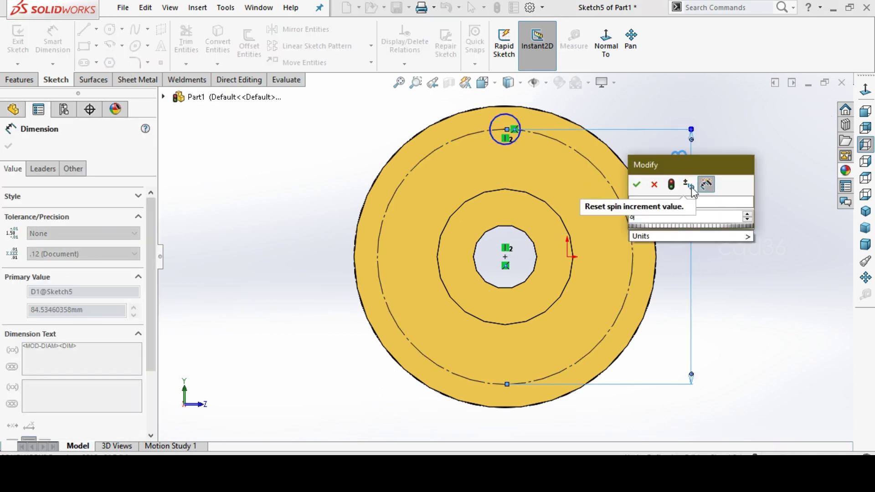
type("86")
key("Return")
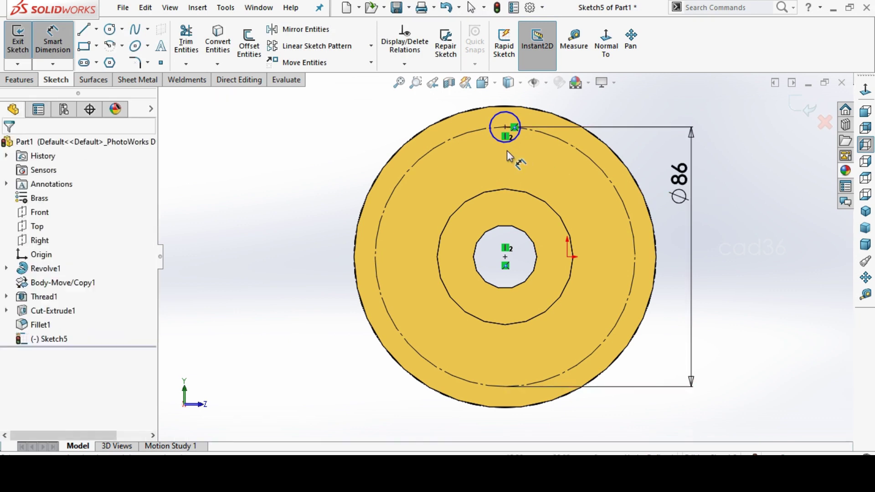
left_click(489, 137)
left_click(410, 123)
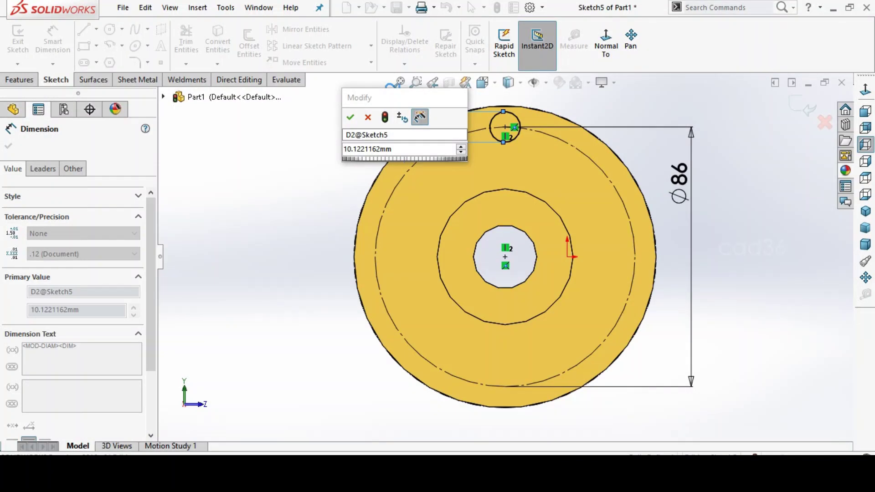
type("8")
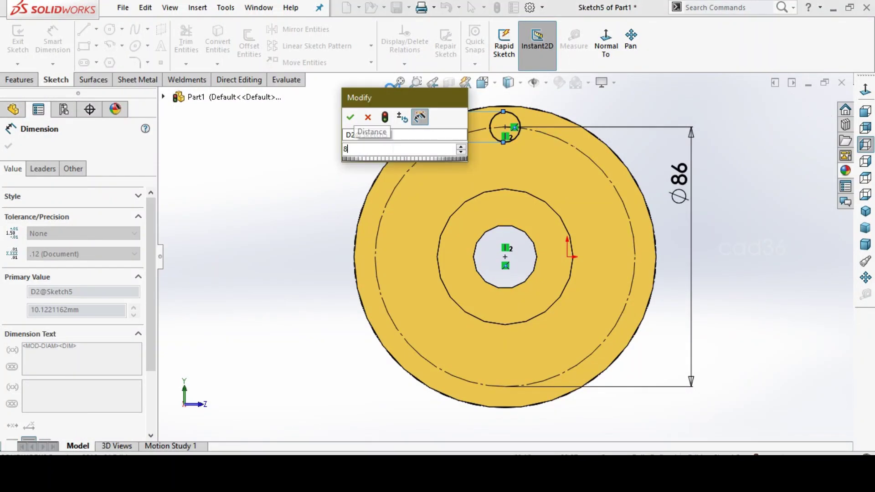
key("Return")
left_click(320, 245)
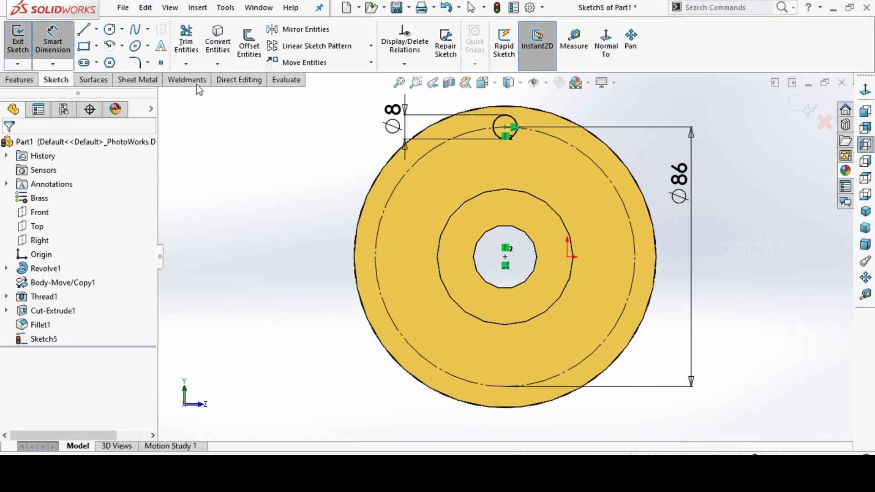
Circular-pattern the Ø8 circle into 8 copies around the origin on the Ø86 circle
left_click(373, 48)
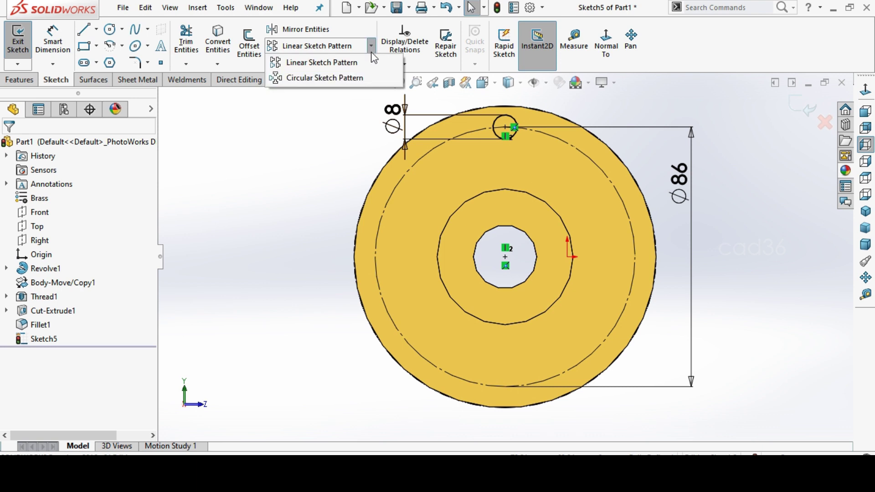
left_click(347, 80)
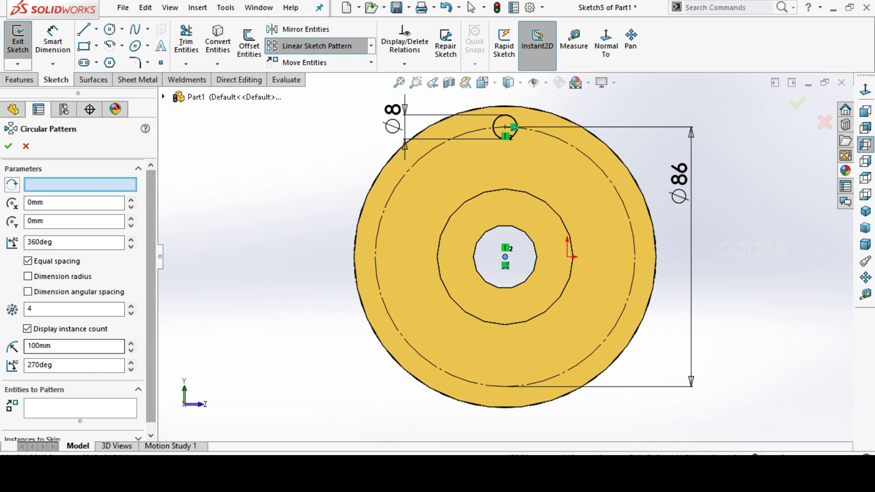
left_click(86, 415)
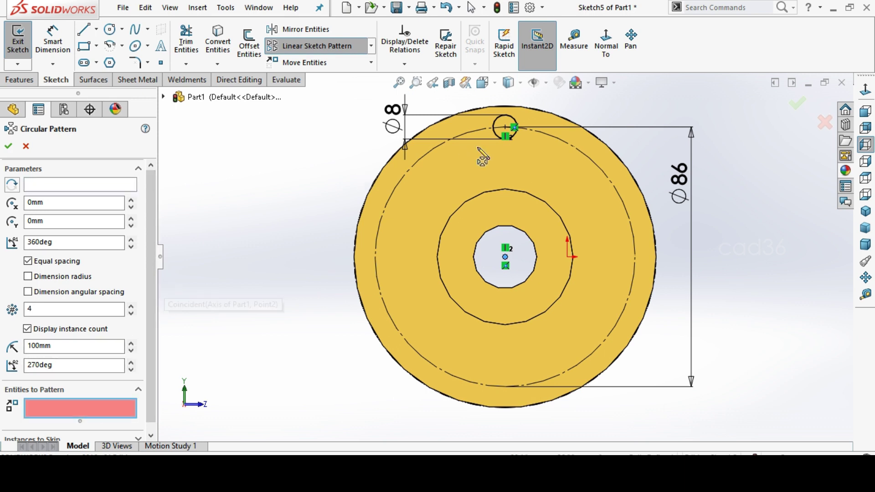
left_click(512, 135)
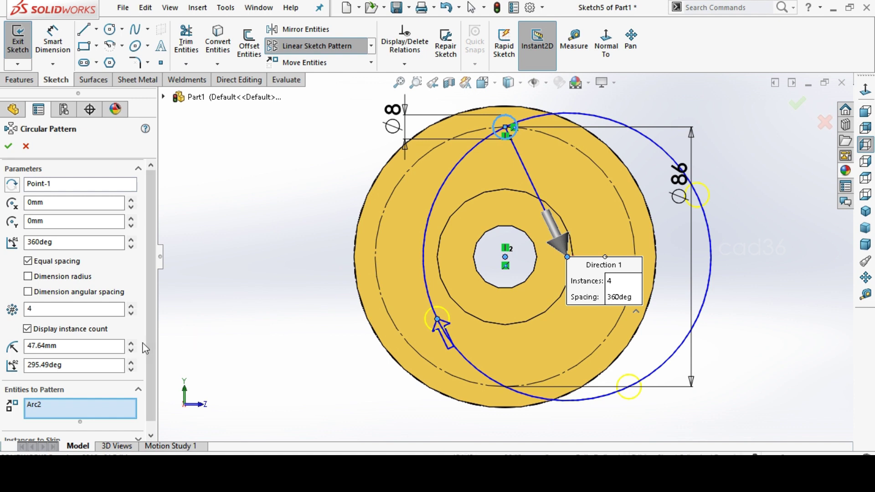
double_click(76, 309)
type("8")
key("Tab")
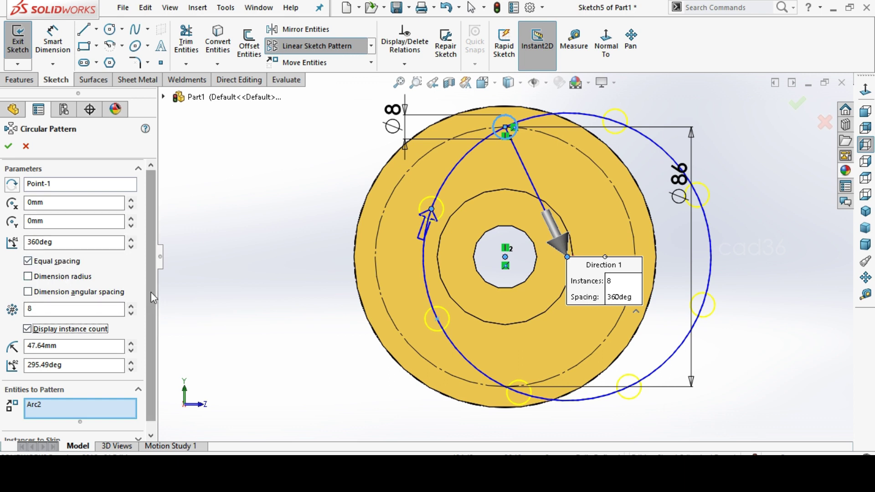
scroll(157, 311, "down", 1)
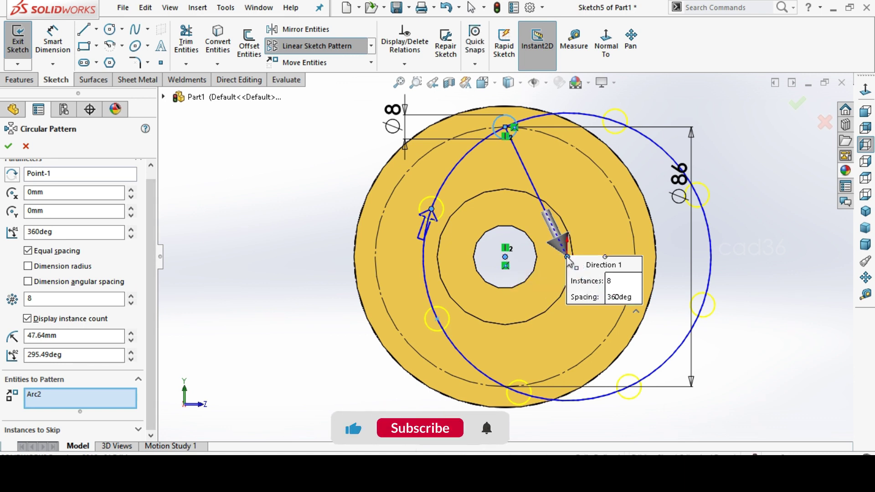
left_click_drag(567, 257, 505, 257)
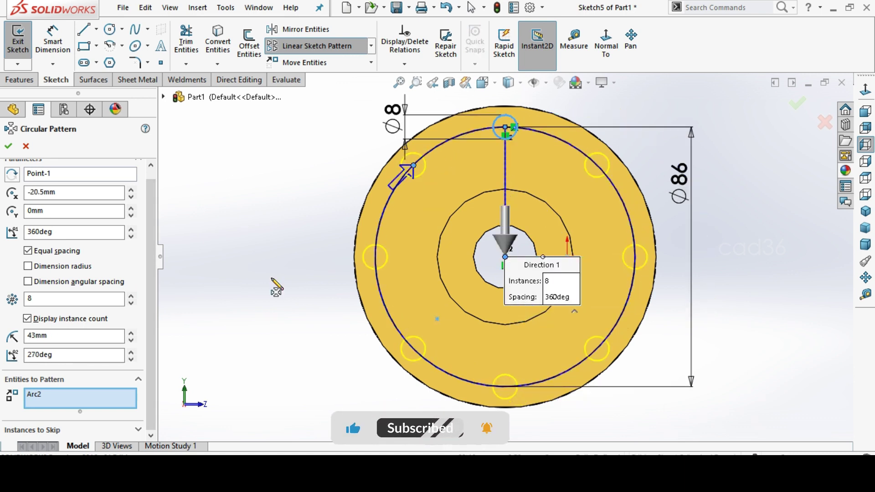
key("Return")
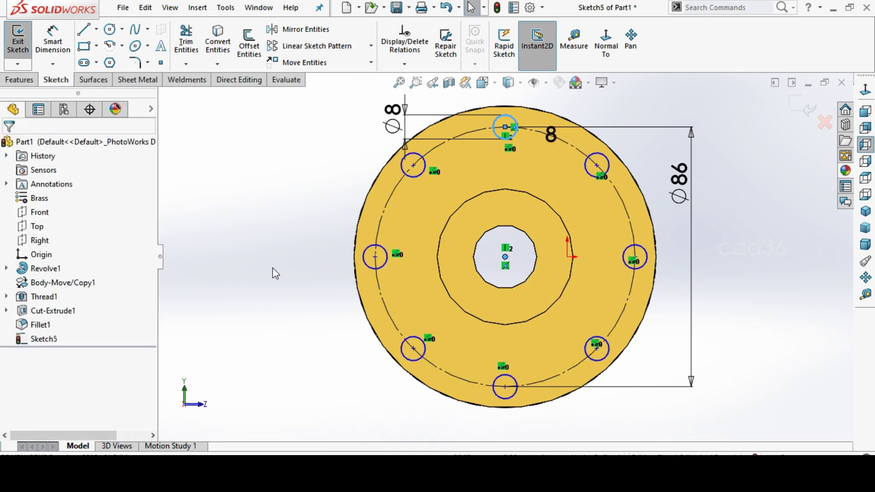
mouse_move(744, 315)
middle_mouse_down()
mouse_move(671, 352)
mouse_move(679, 357)
middle_mouse_up()
Extrude-cut the eight Ø8 circles through the flange with Up To Next
scroll(246, 47, "up", 1)
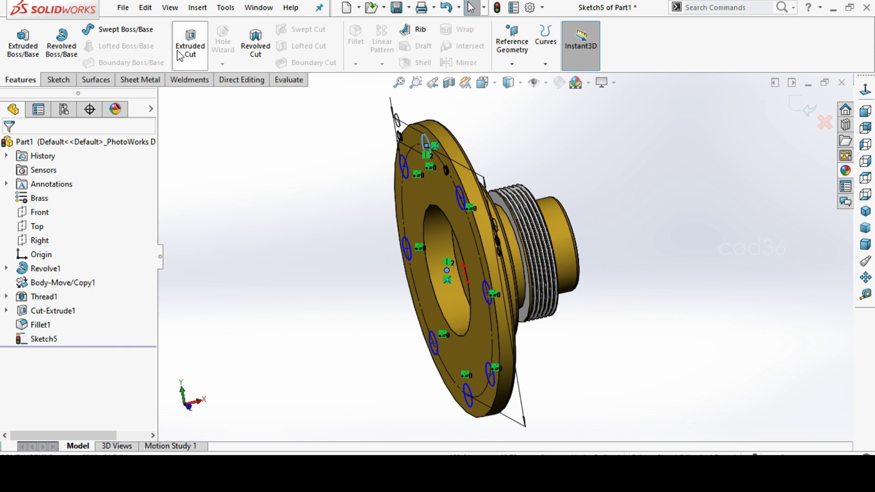
left_click(190, 56)
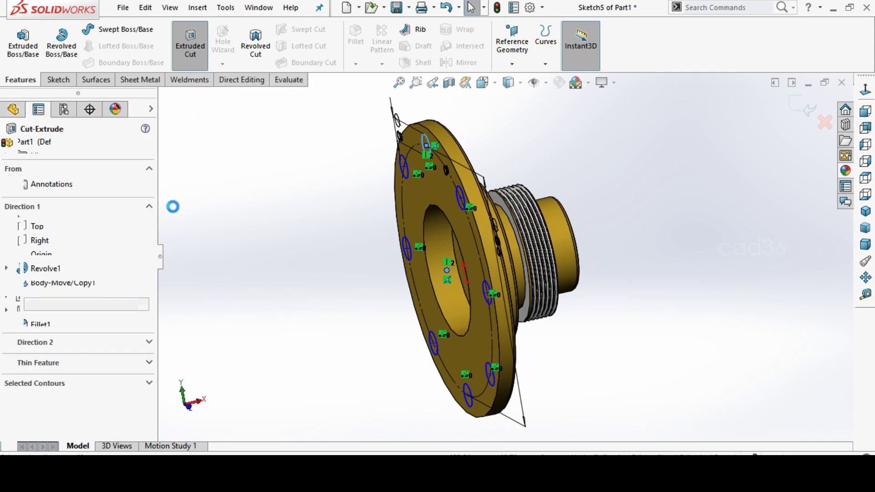
mouse_move(321, 274)
middle_mouse_down()
mouse_move(274, 281)
mouse_move(195, 270)
middle_mouse_up()
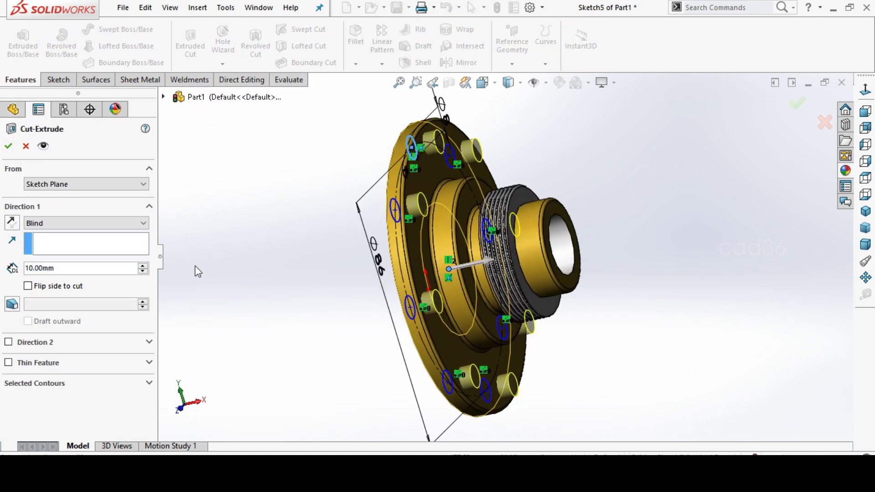
left_click(41, 224)
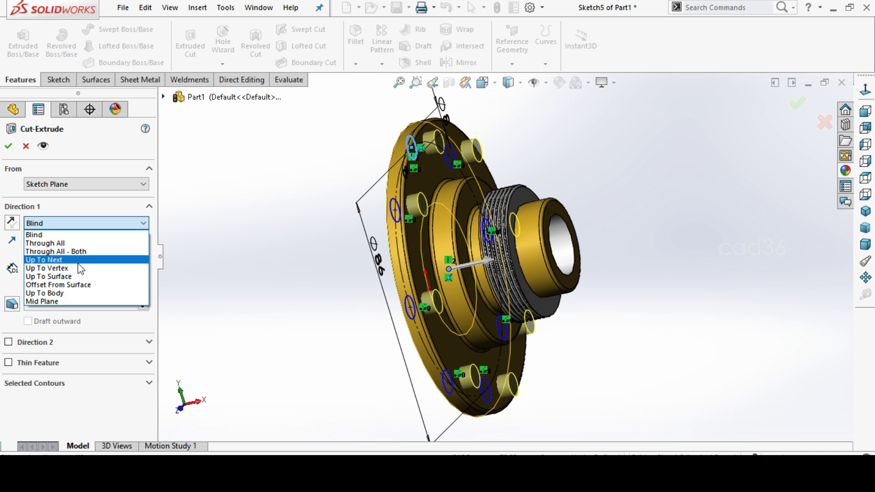
left_click(78, 260)
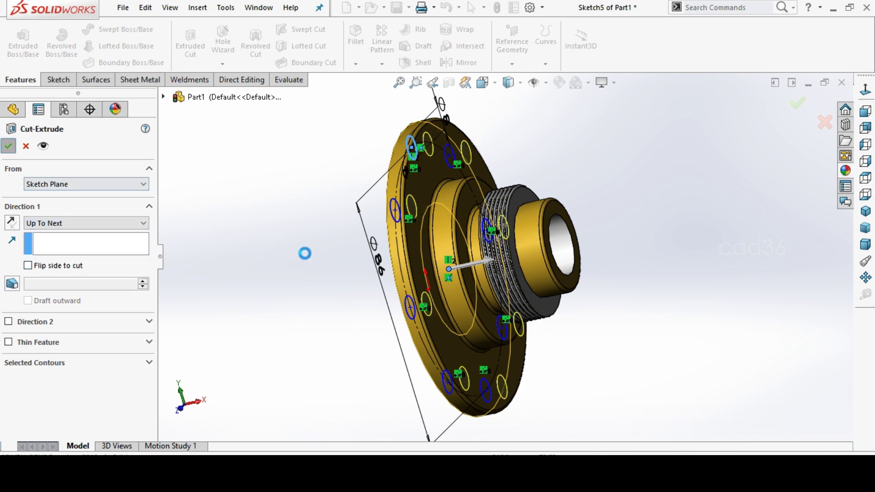
key("Return")
mouse_move(704, 321)
middle_mouse_down()
mouse_move(668, 342)
mouse_move(662, 367)
middle_mouse_up()
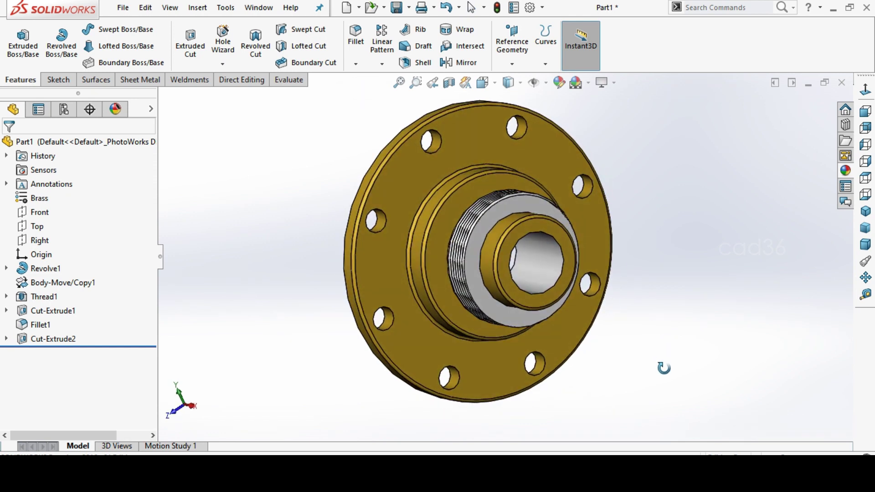
left_click(869, 214)
left_click(53, 339)
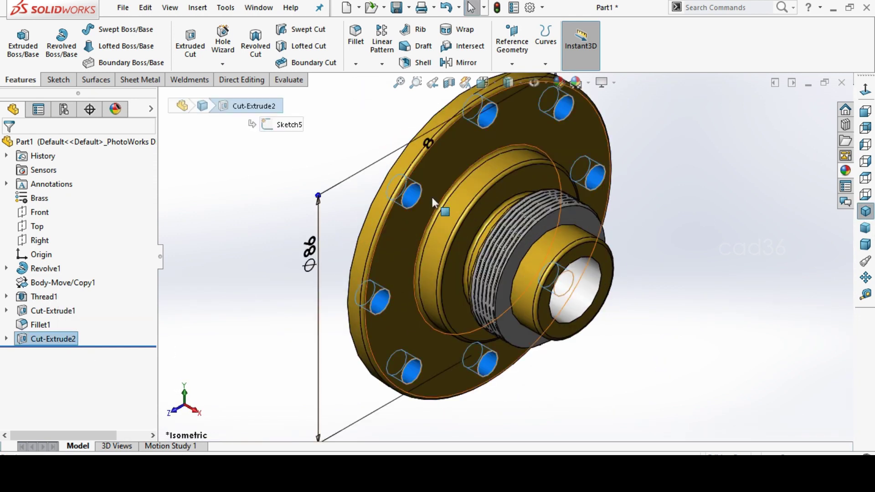
left_click(558, 83)
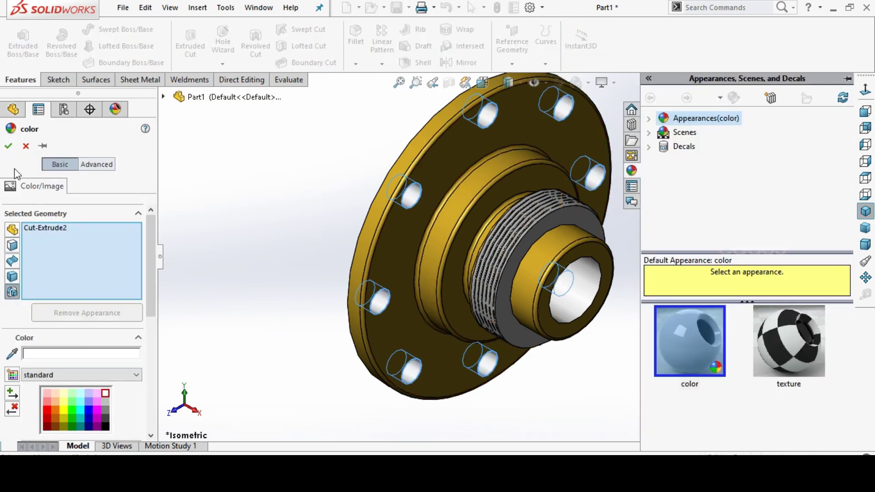
left_click(8, 146)
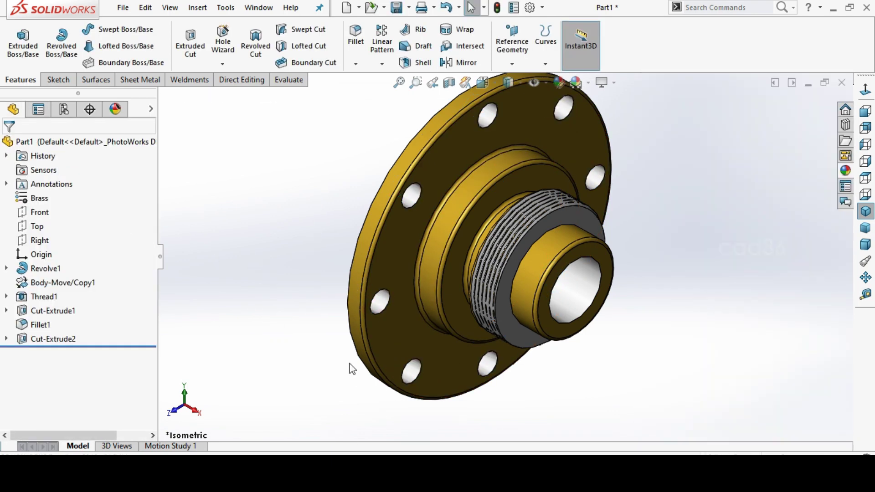
middle_click_drag(352, 369, 367, 274)
scroll(367, 274, "up", 2)
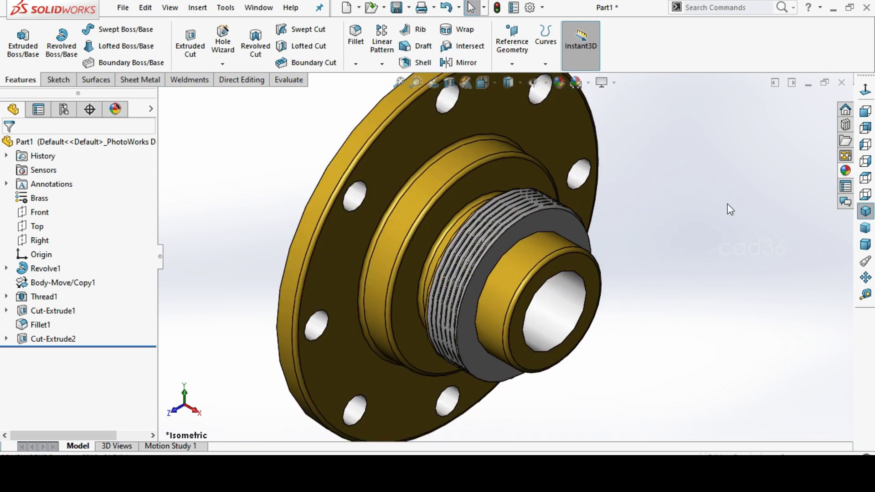
key("f")
left_click_drag(352, 98, 629, 352)
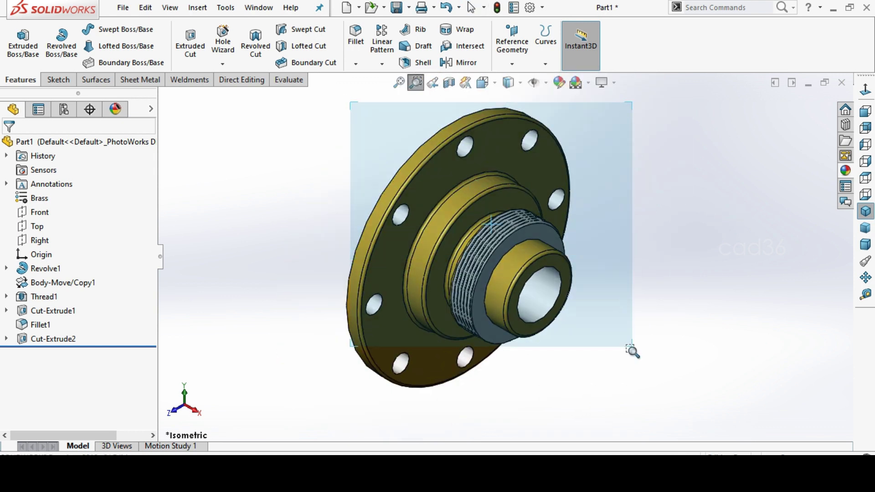
right_click(708, 268)
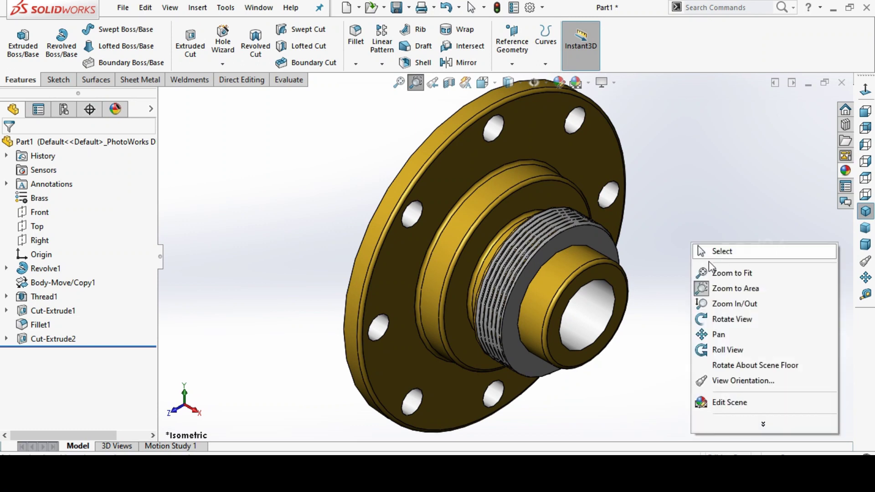
left_click(714, 334)
left_click_drag(725, 249, 727, 264)
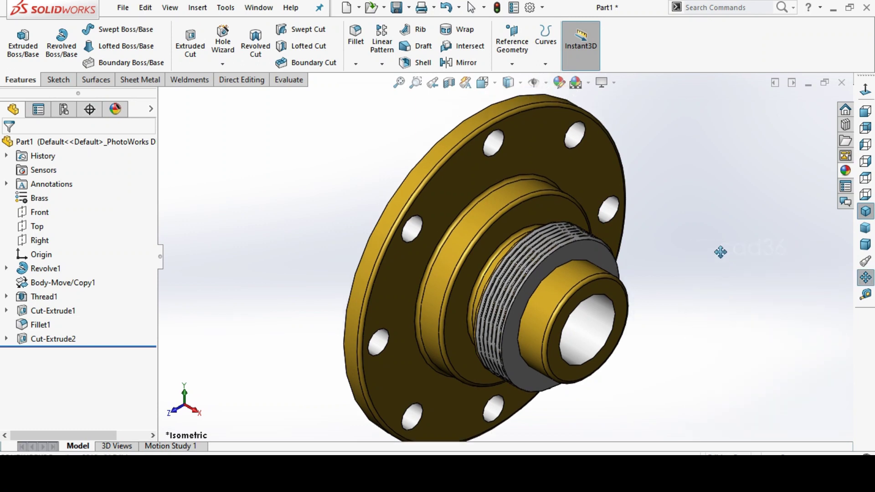
key("Escape")
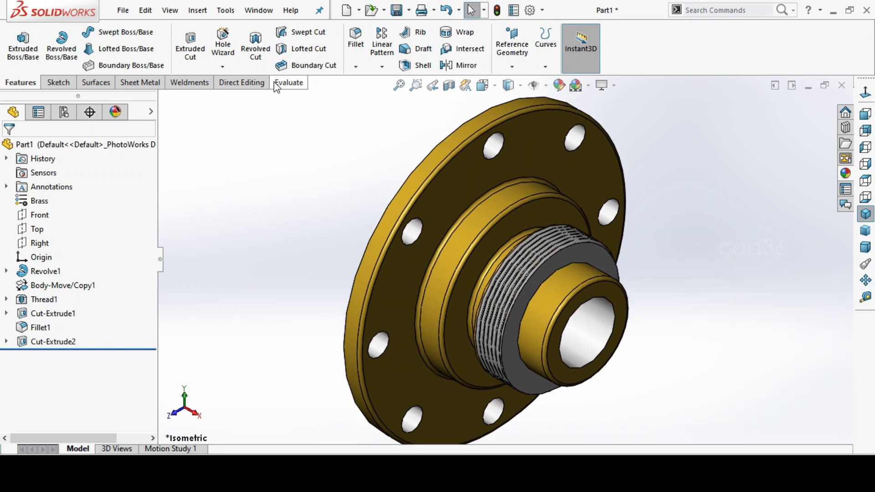
Run Mass Properties from the Evaluate tab and highlight the 598.65 g mass
left_click(277, 84)
left_click(86, 41)
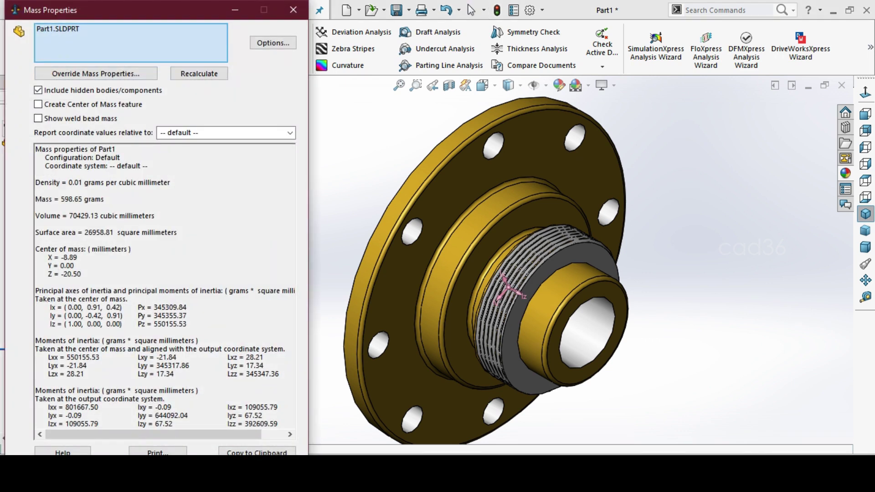
left_click_drag(54, 199, 105, 199)
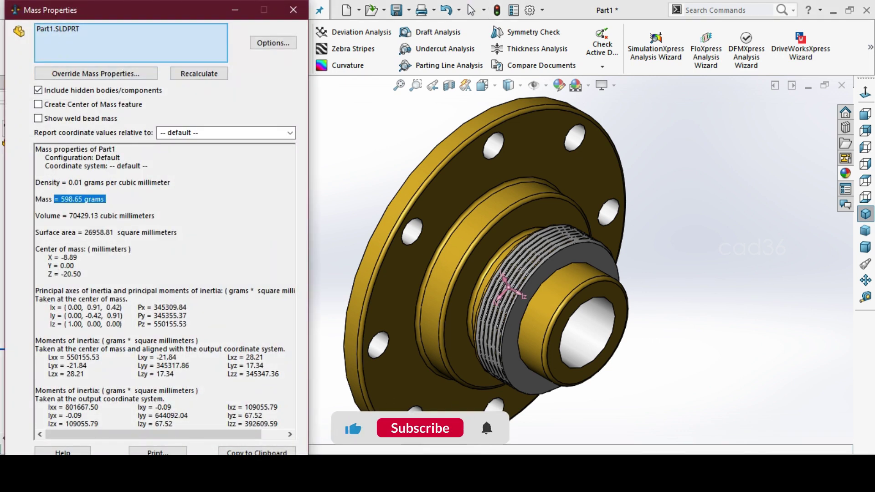